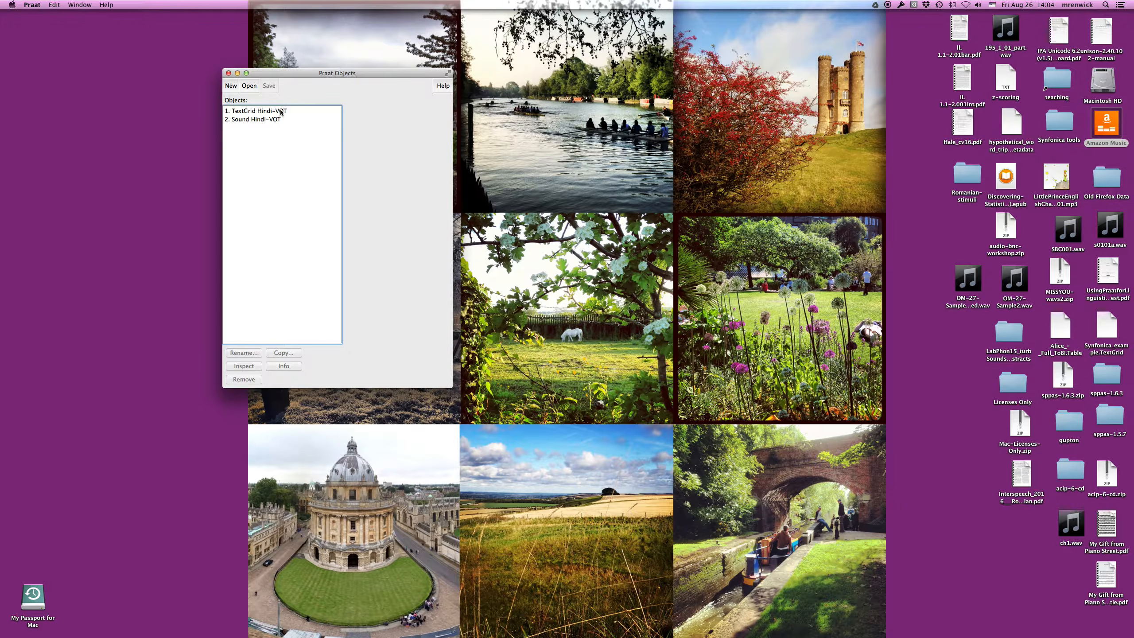
# Open the Hindi-VOT TextGrid and Sound together in one editor and widen the editor window
pyautogui.moveTo(281, 111); pyautogui.dragTo(276, 118)
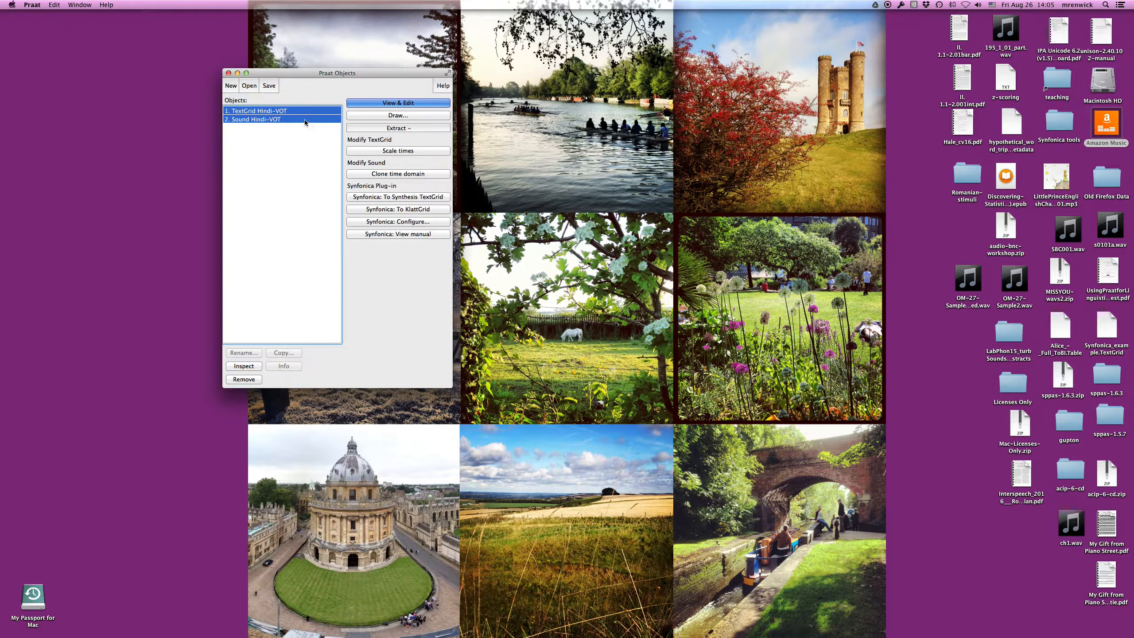
pyautogui.click(362, 104)
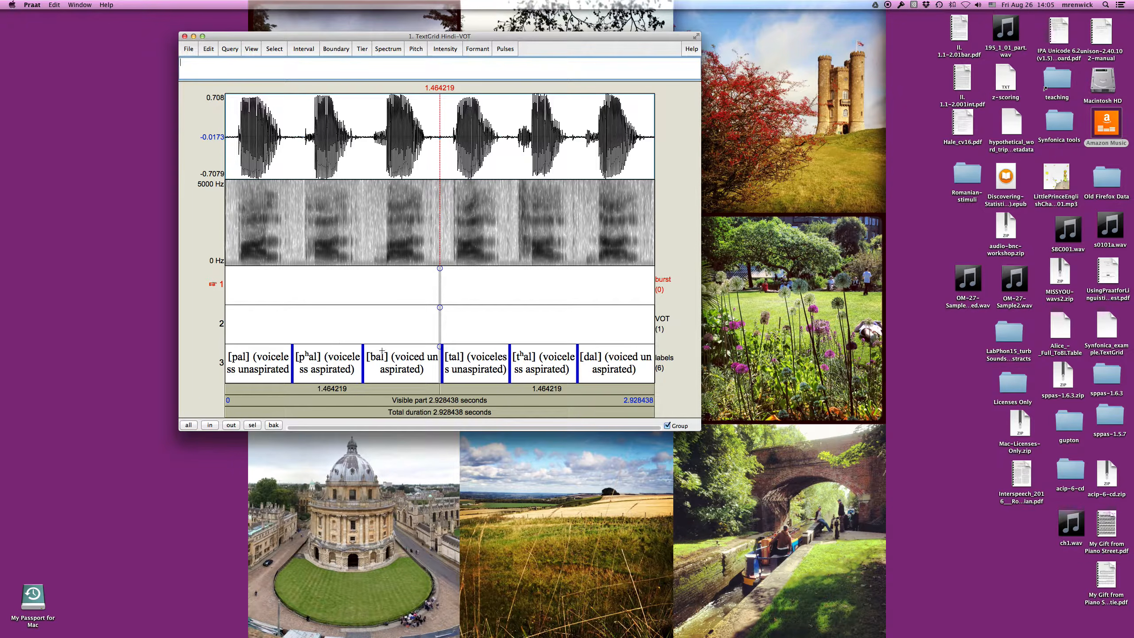
pyautogui.moveTo(695, 390); pyautogui.dragTo(904, 366)
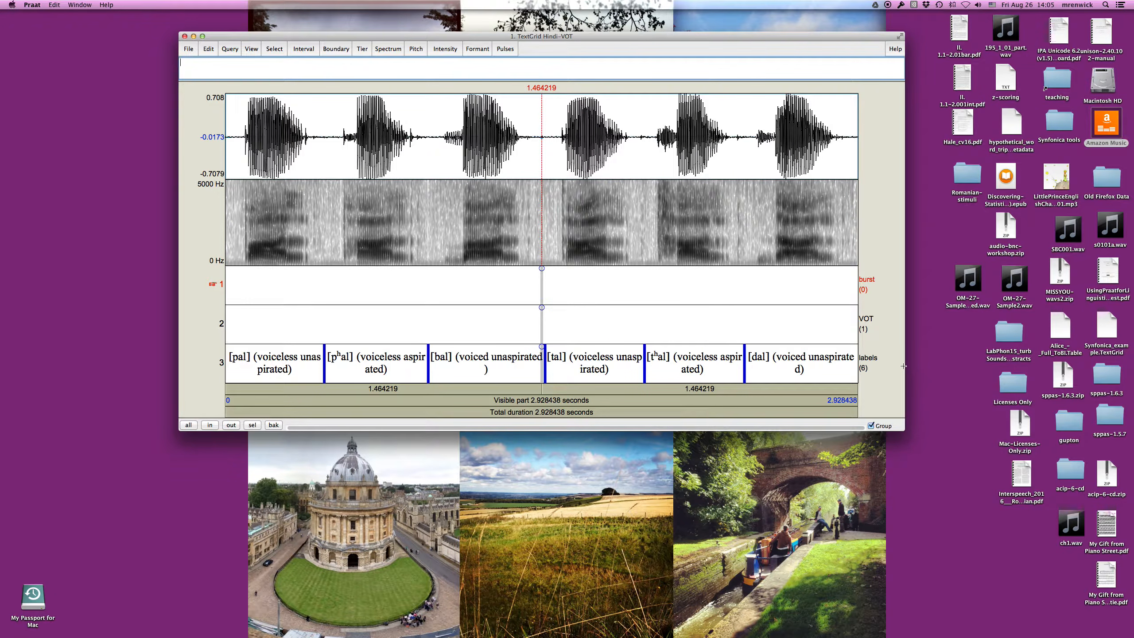
# Examine the labelled word intervals on the labels tier, looking at [pal] close up and selecting several other words
pyautogui.click(279, 360)
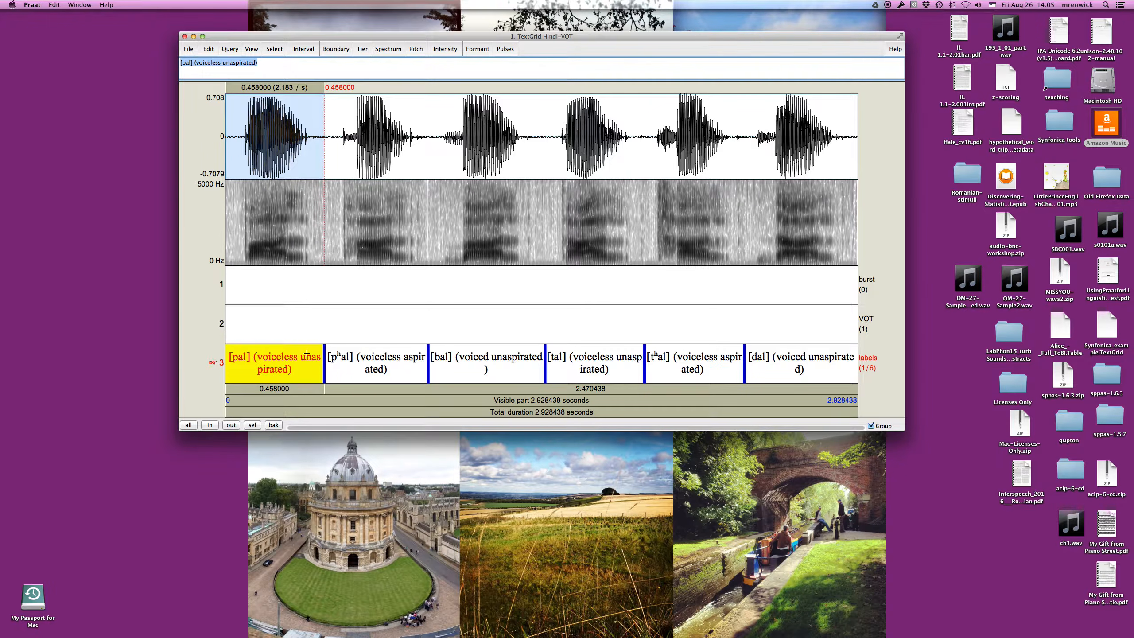
pyautogui.click(252, 425)
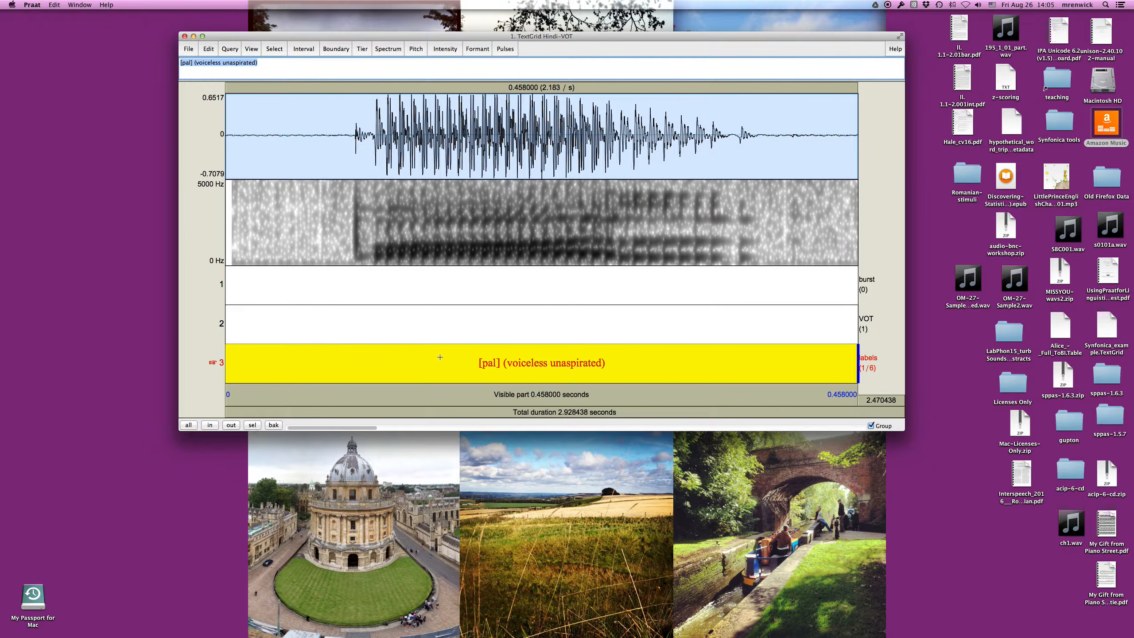
pyautogui.click(188, 425)
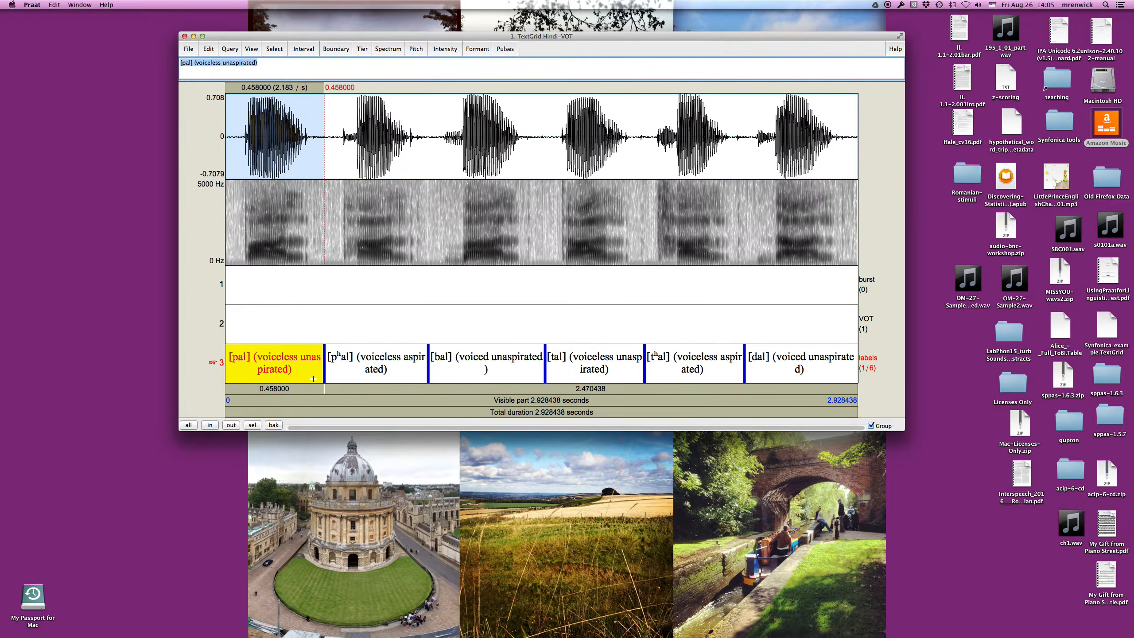
pyautogui.click(387, 361)
pyautogui.click(524, 373)
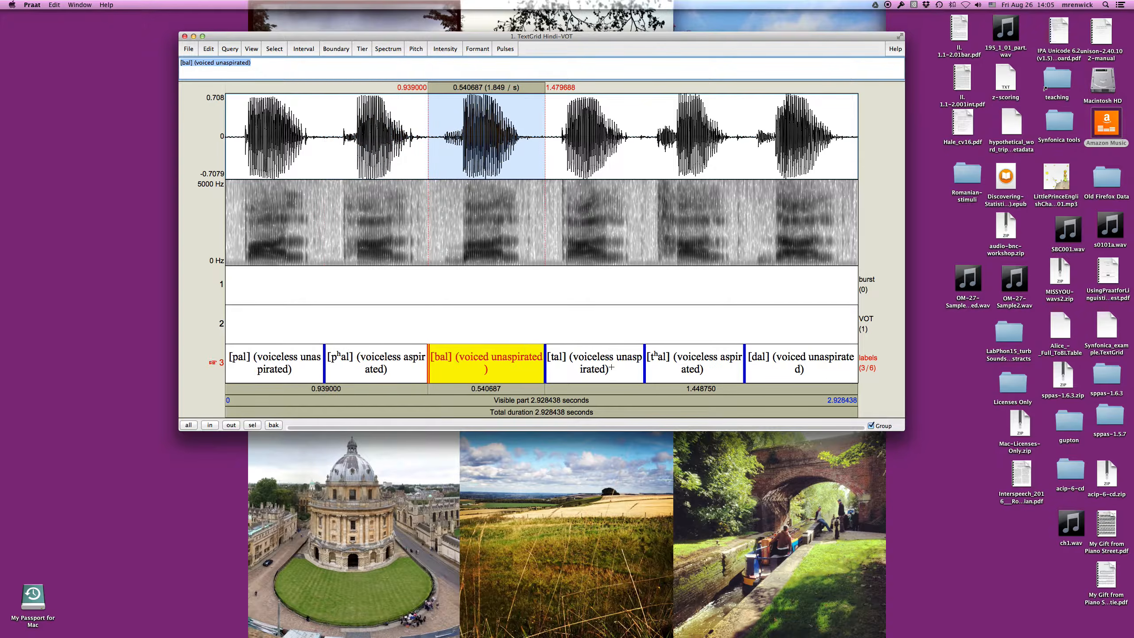
pyautogui.click(631, 361)
# Play the [pal] (voiceless unaspirated) interval and examine its burst and the onset of vowel voicing
pyautogui.click(261, 357)
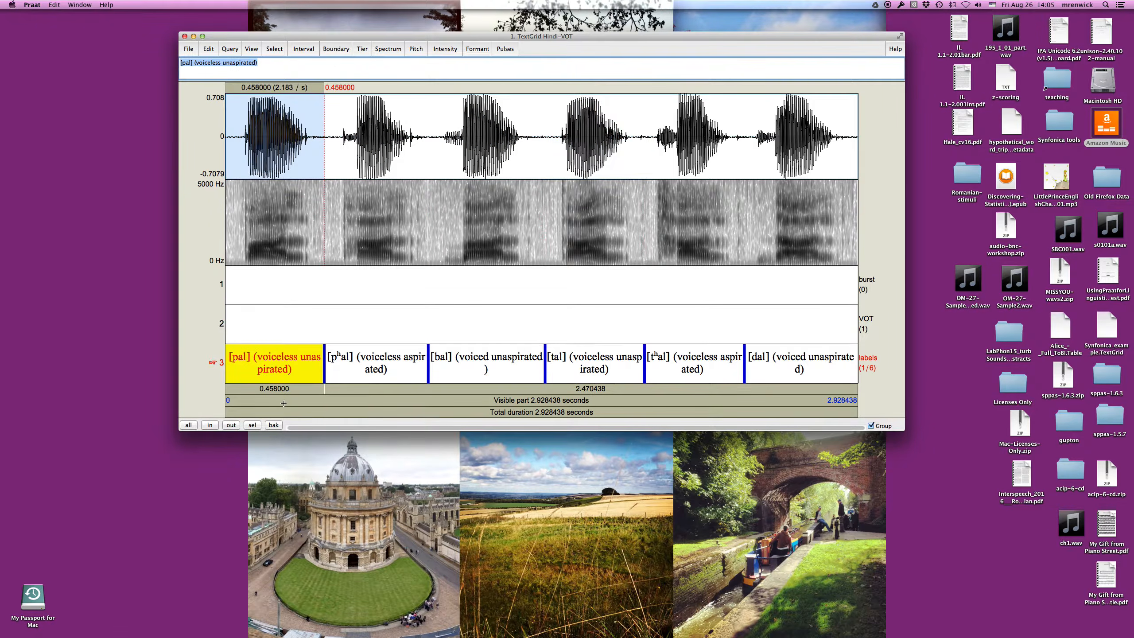
pyautogui.click(253, 425)
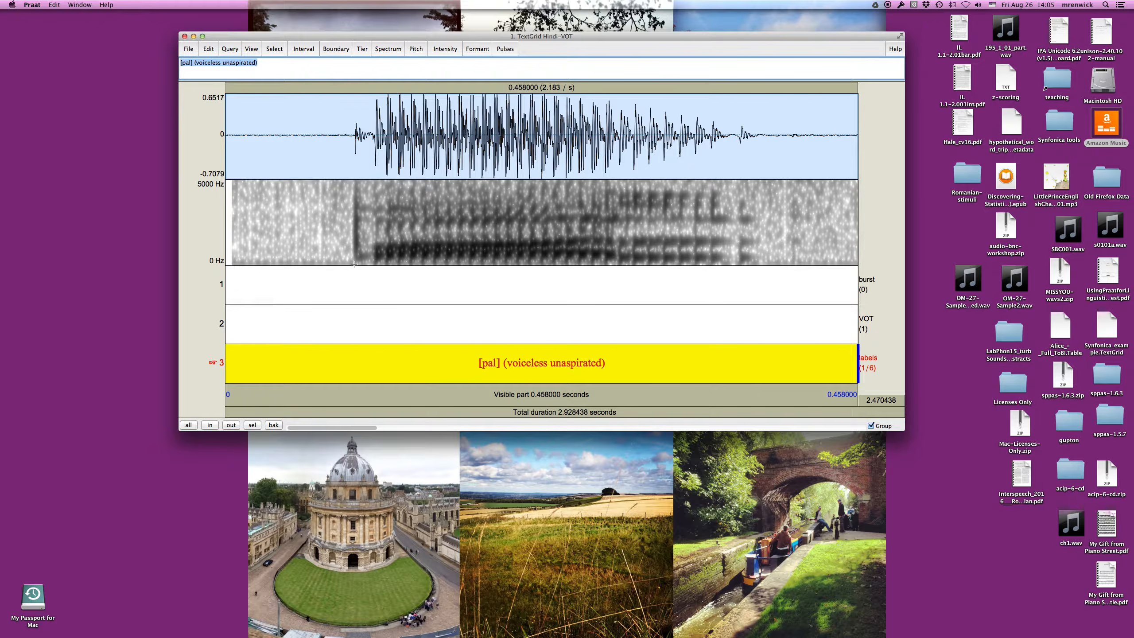
pyautogui.click(355, 388)
pyautogui.click(355, 388)
pyautogui.moveTo(299, 231); pyautogui.dragTo(488, 222)
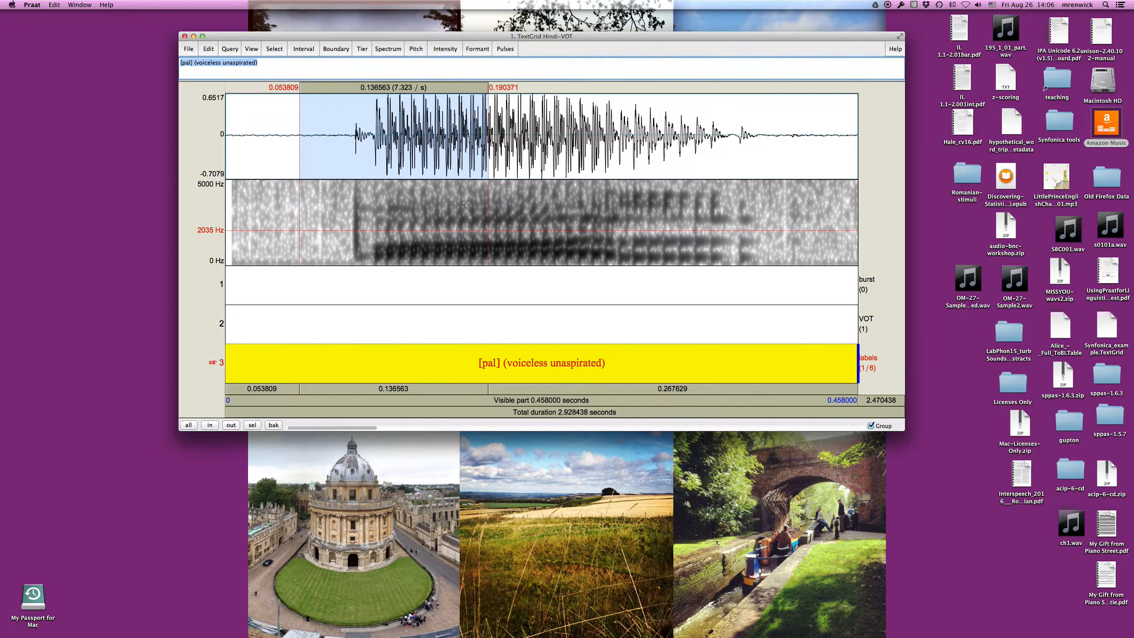
pyautogui.moveTo(354, 134); pyautogui.dragTo(358, 134)
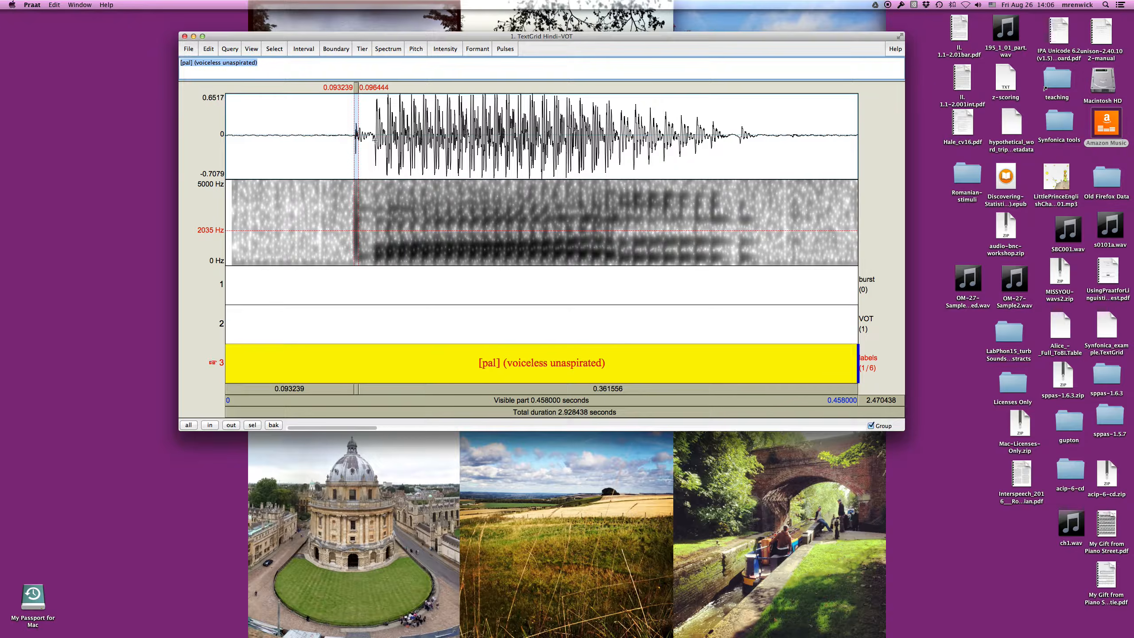
pyautogui.moveTo(374, 142); pyautogui.dragTo(395, 237)
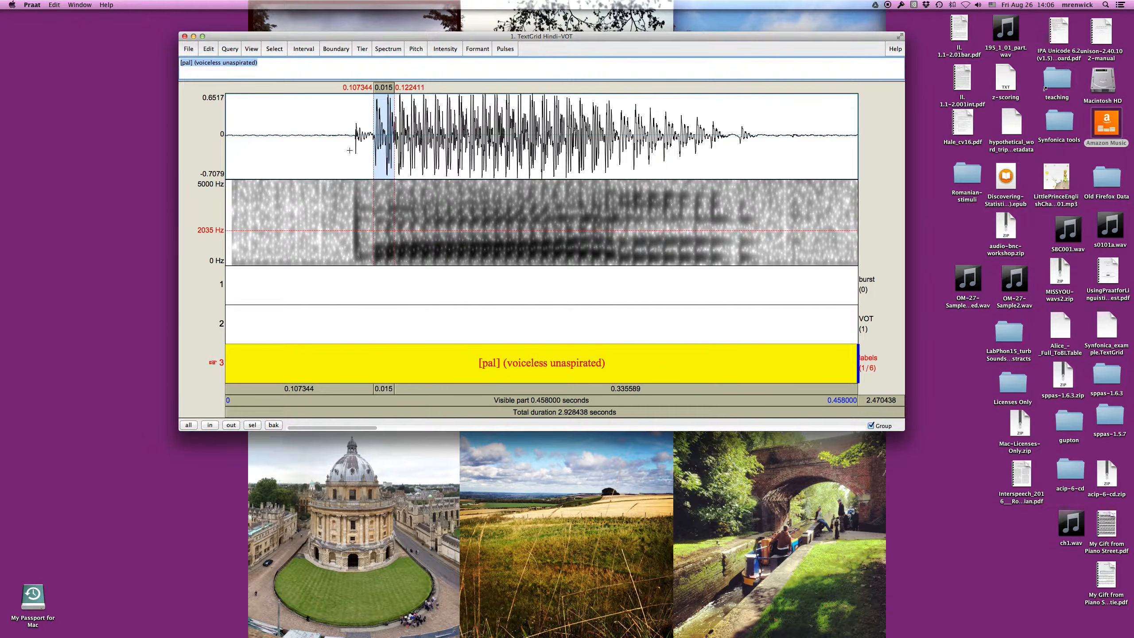
# Mark the release burst of [pal] at about 0.094 s with a point labelled B on the burst tier
pyautogui.moveTo(329, 150); pyautogui.dragTo(468, 196)
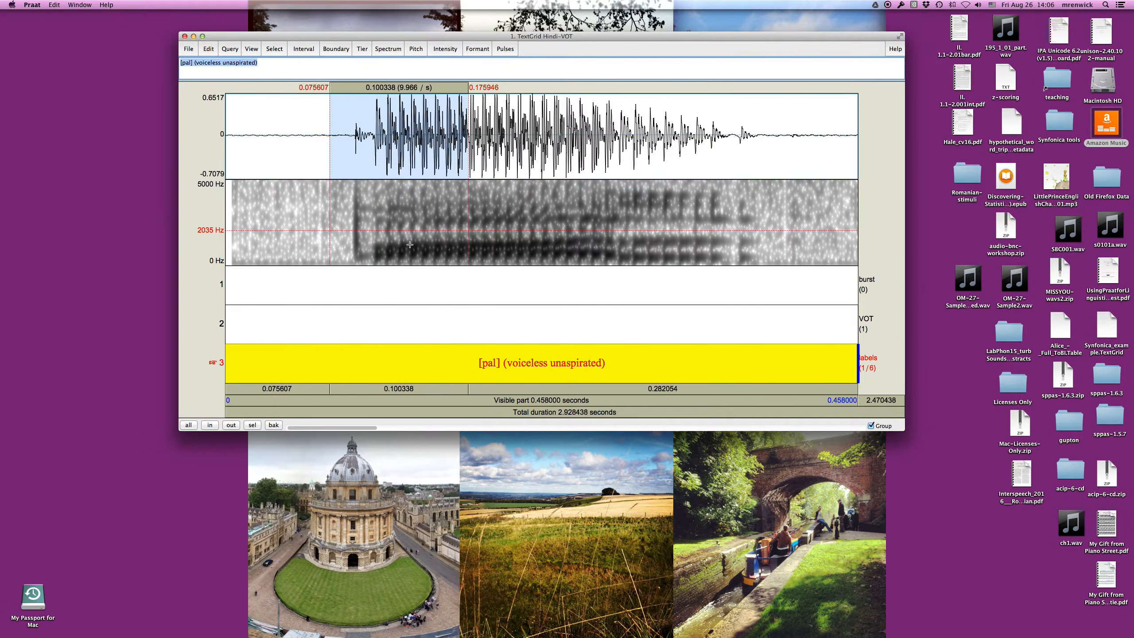
pyautogui.moveTo(319, 170); pyautogui.dragTo(498, 174)
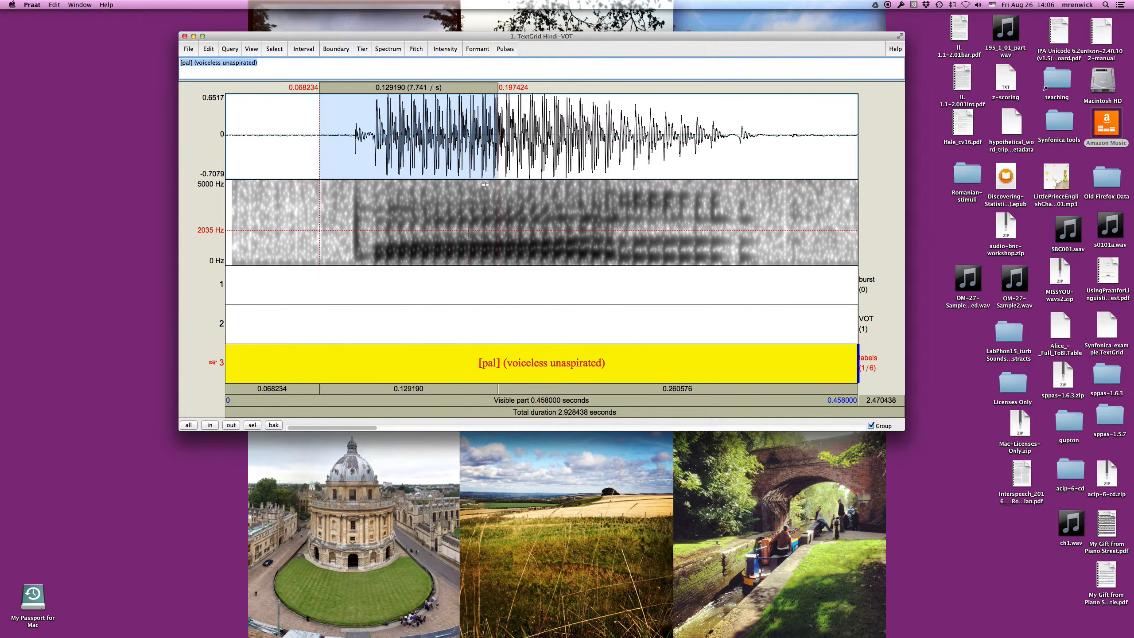
pyautogui.click(252, 425)
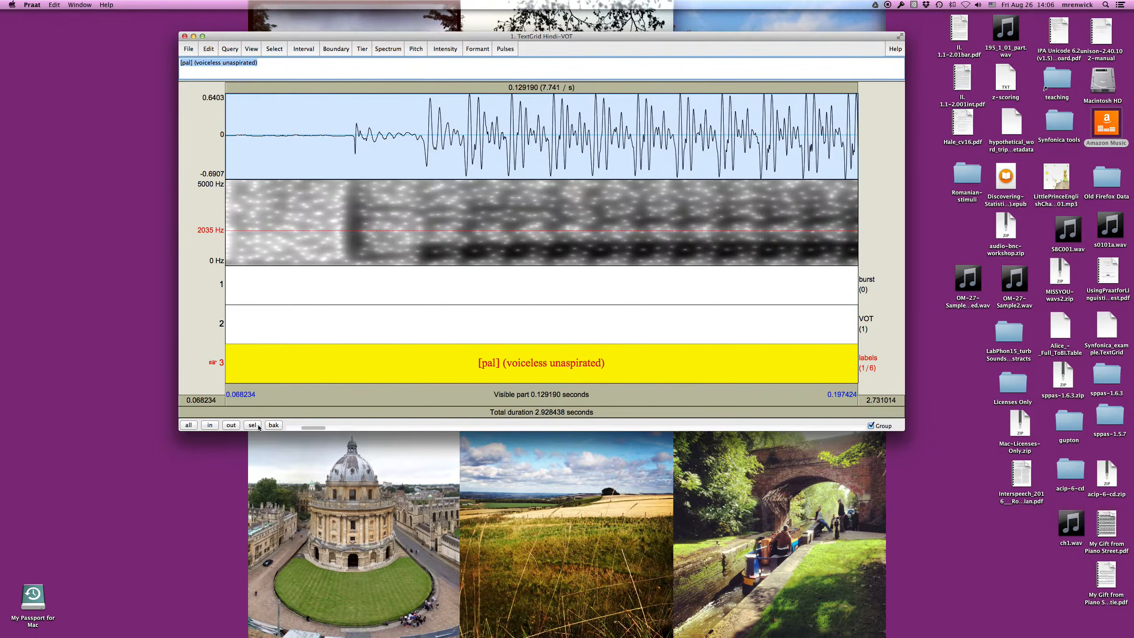
pyautogui.click(352, 136)
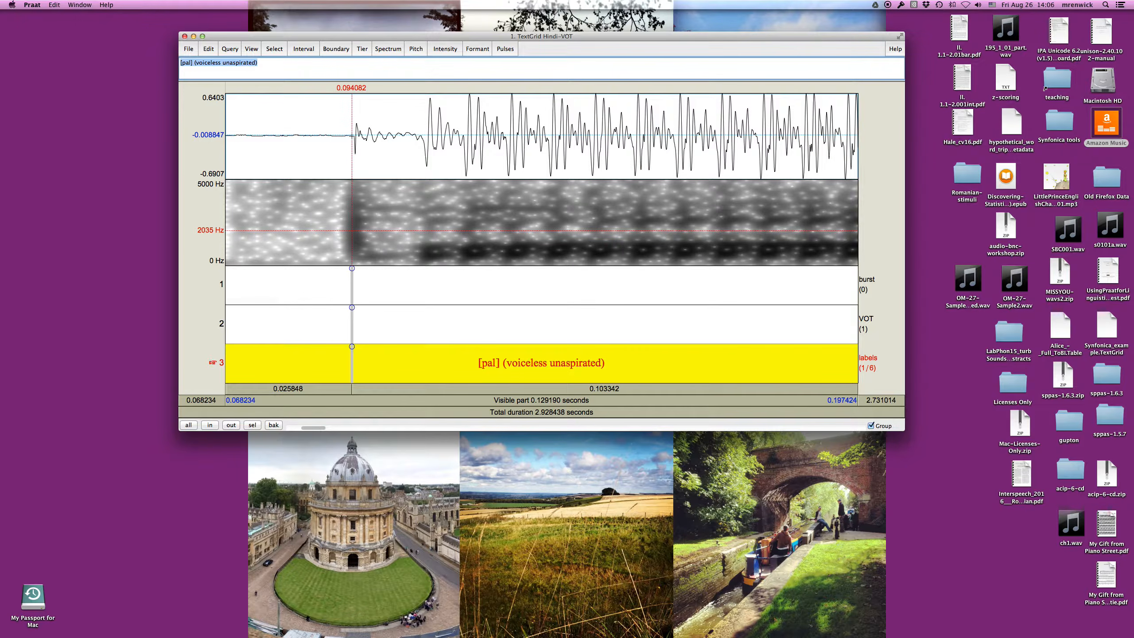
pyautogui.moveTo(352, 135); pyautogui.dragTo(353, 136)
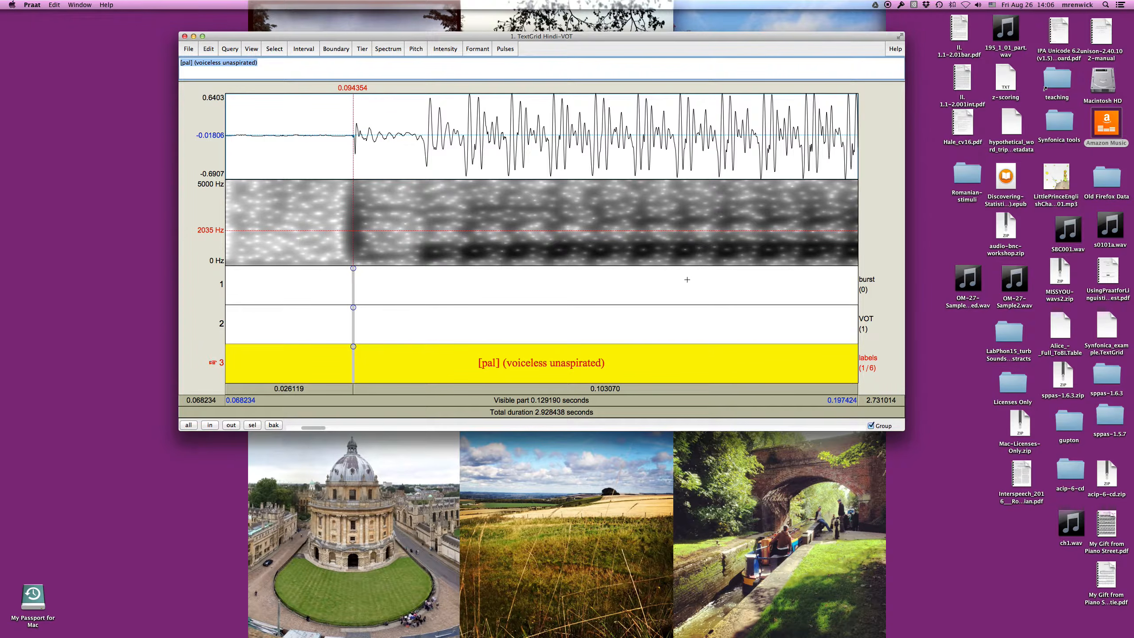
pyautogui.click(353, 268)
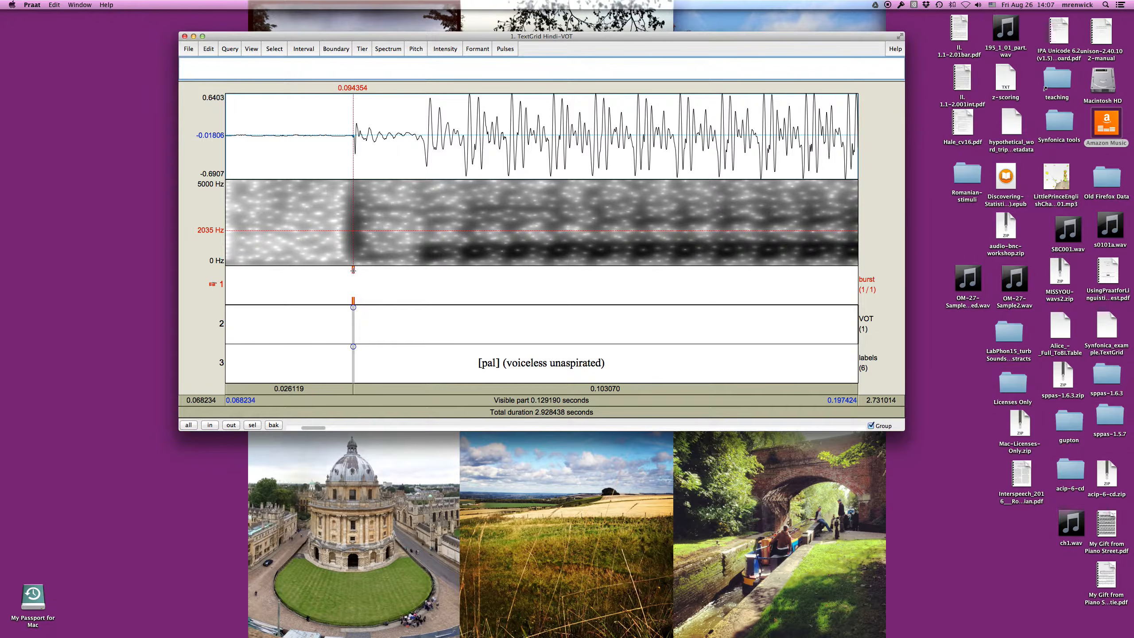
pyautogui.write('B')
# Mark the voicing onset of [pal] at about 0.109 s with a point labelled V on the burst tier
pyautogui.click(423, 138)
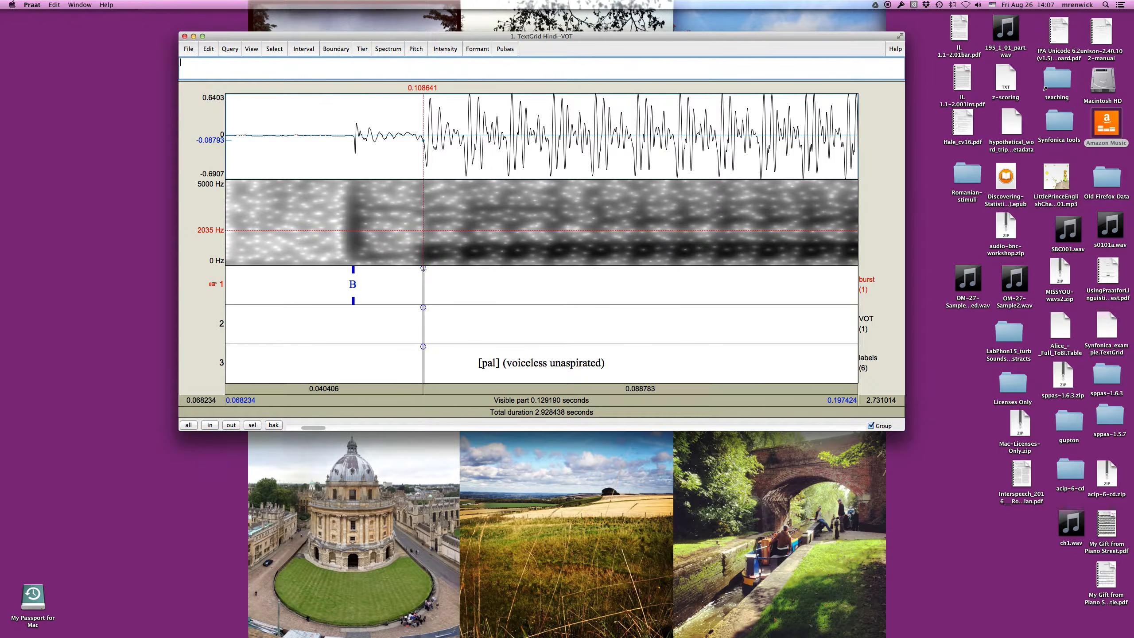
pyautogui.click(423, 268)
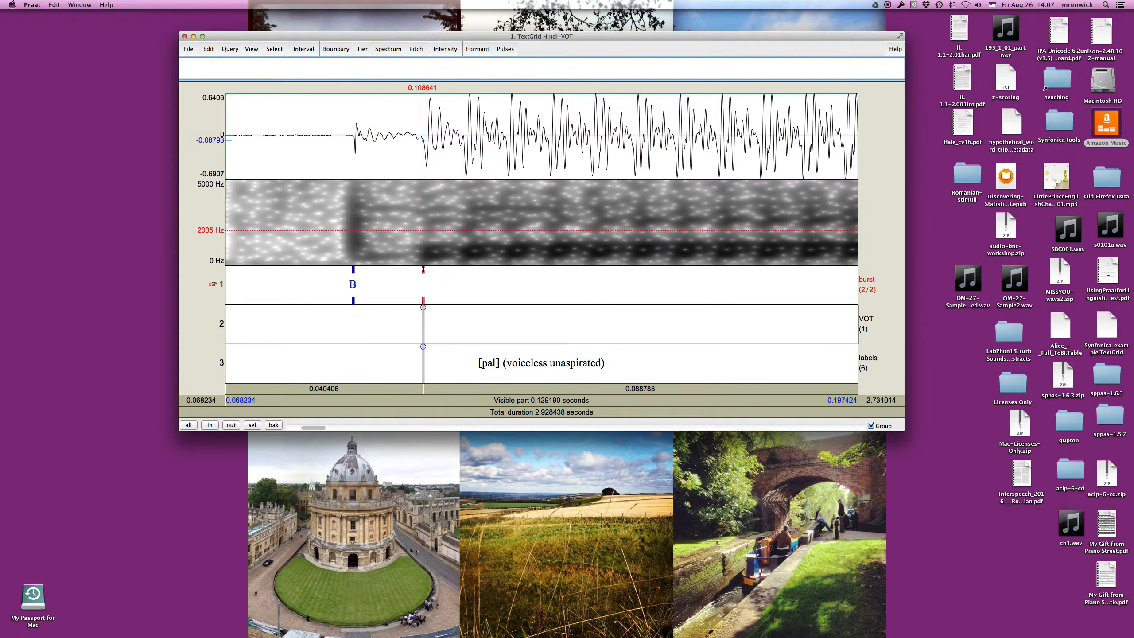
pyautogui.write('V')
# Add two boundaries on the VOT tier, aligned exactly with the B and V points of the burst tier
pyautogui.click(470, 325)
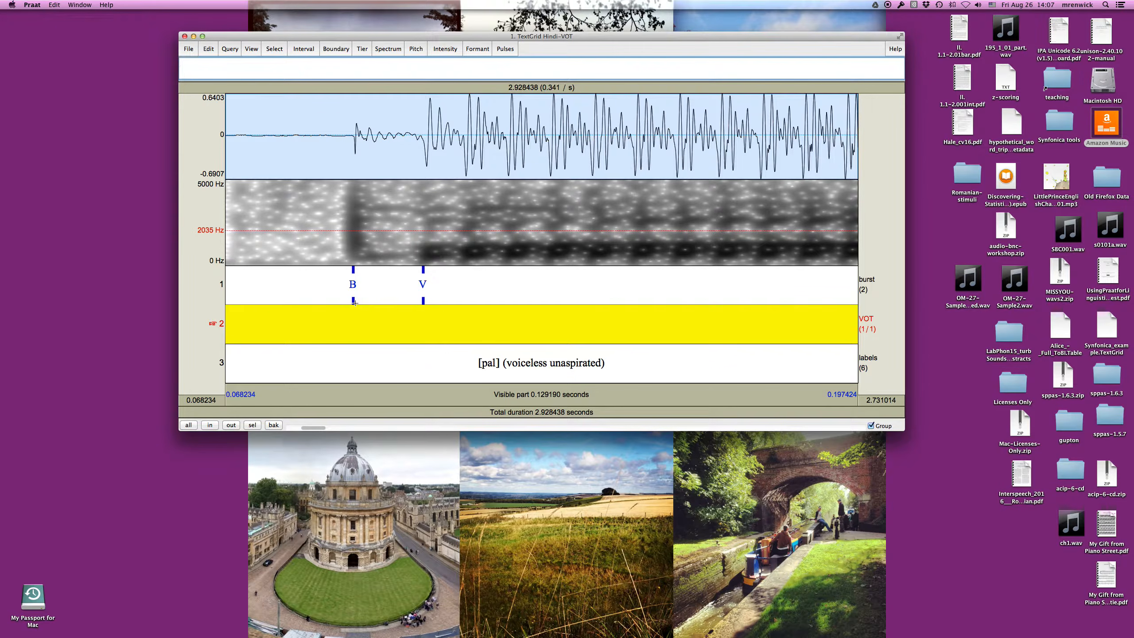
pyautogui.click(352, 302)
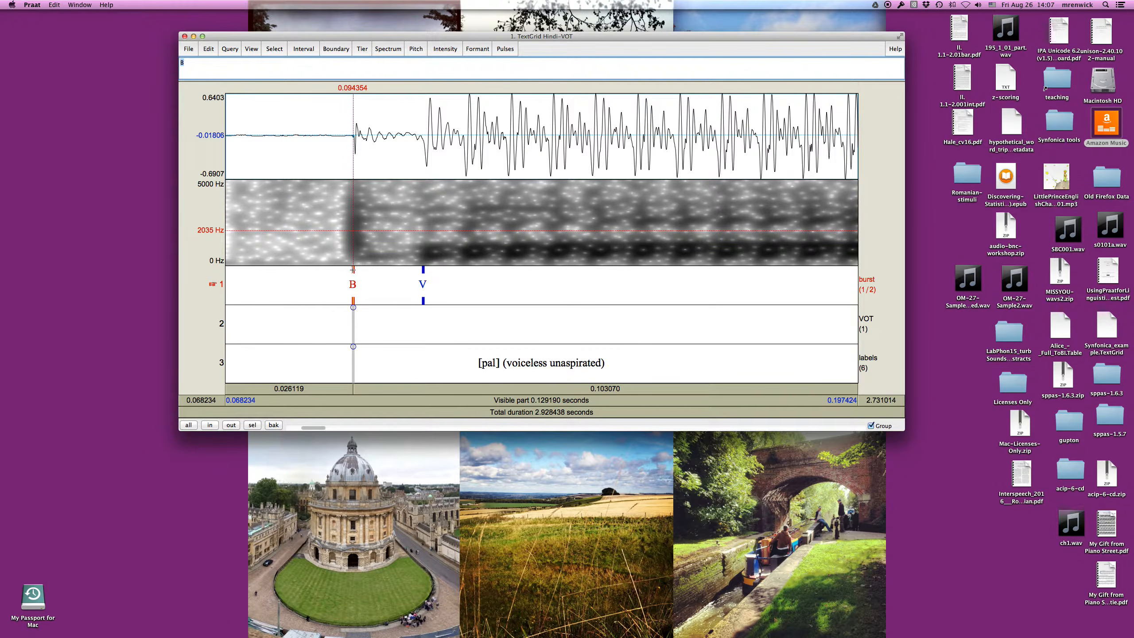
pyautogui.click(354, 308)
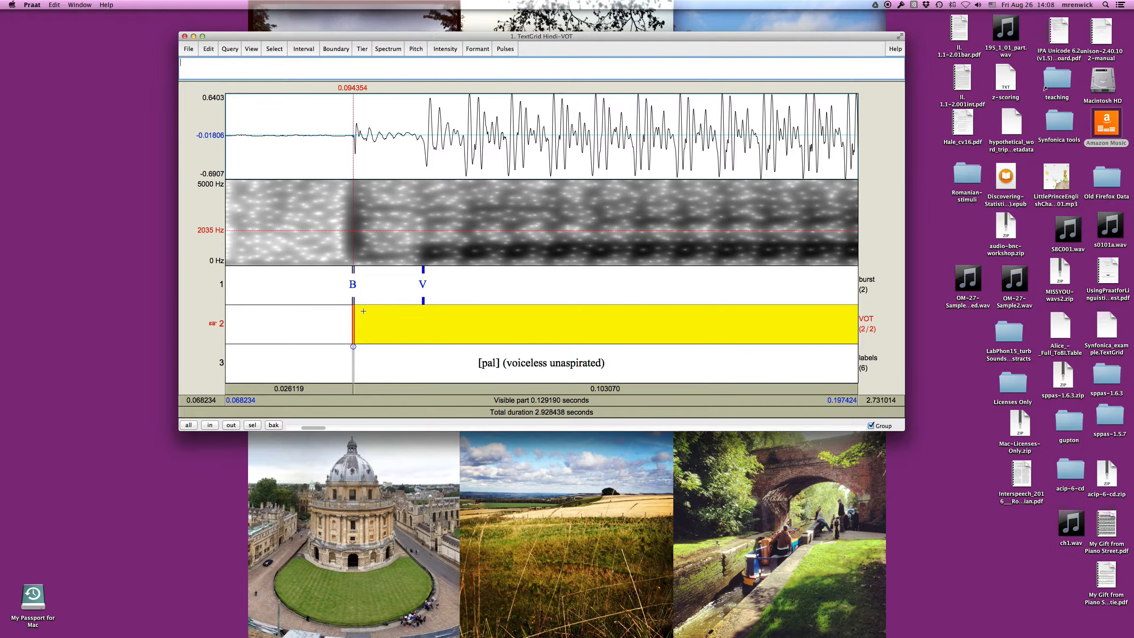
pyautogui.click(423, 301)
pyautogui.click(423, 308)
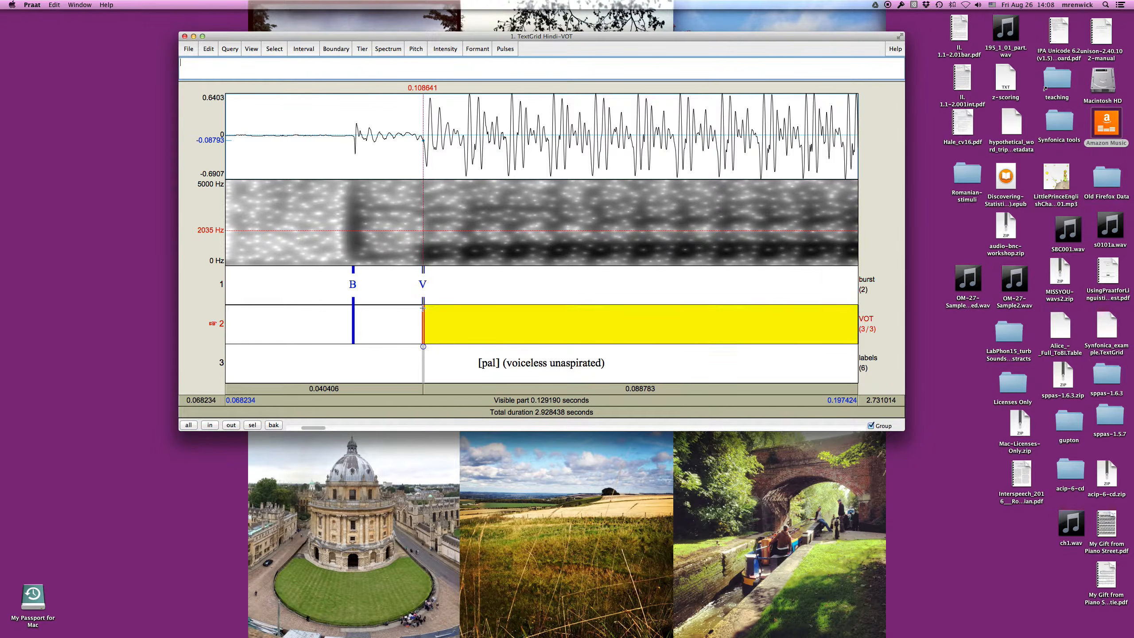
# Label the VOT tier interval between the B and V points with "VOT = +14ms"
pyautogui.click(383, 317)
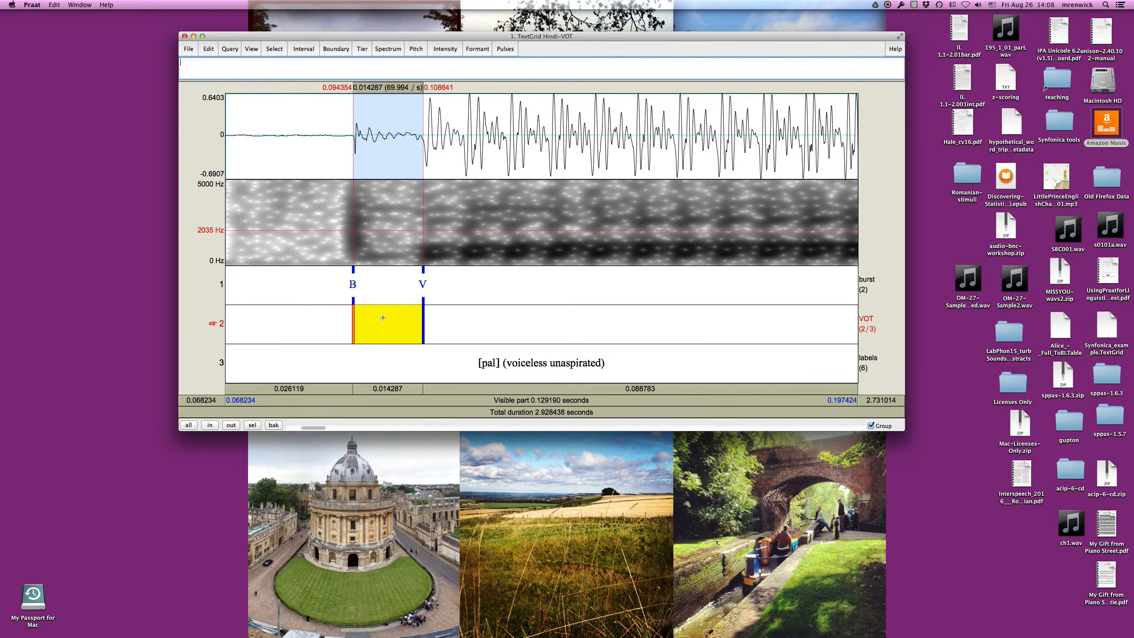
pyautogui.click(423, 271)
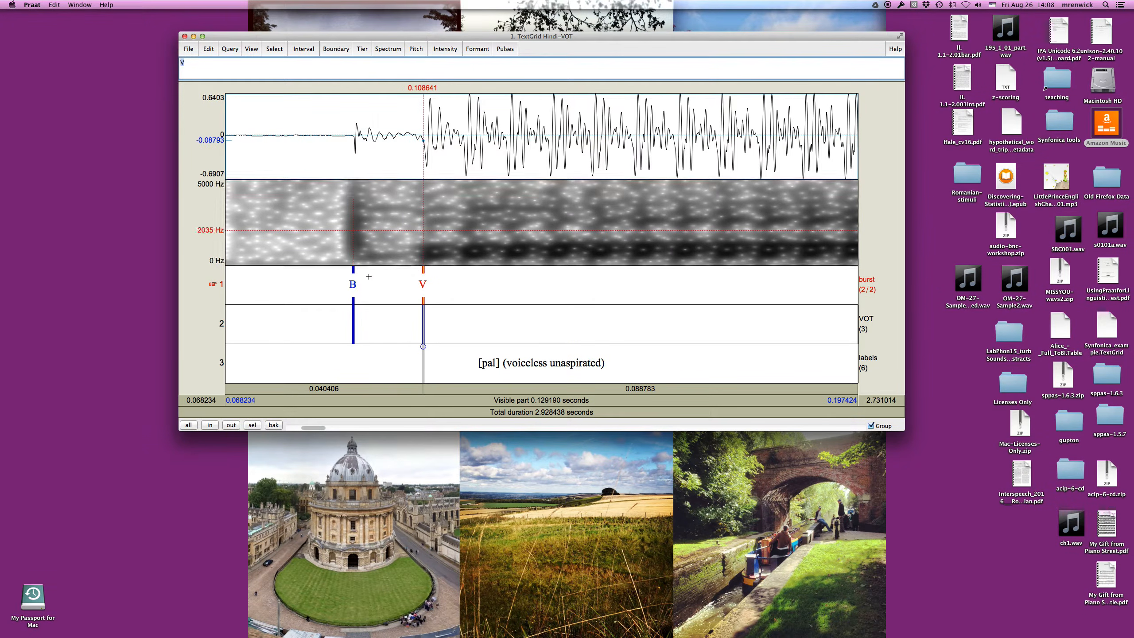
pyautogui.click(381, 316)
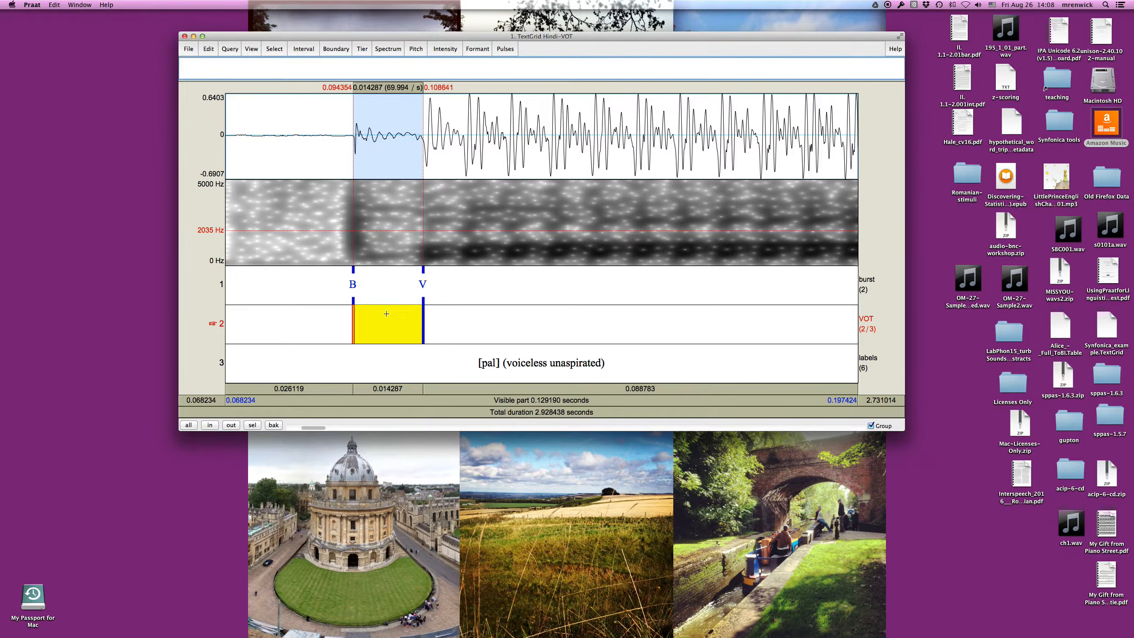
pyautogui.moveTo(299, 160); pyautogui.dragTo(654, 156)
pyautogui.click(252, 425)
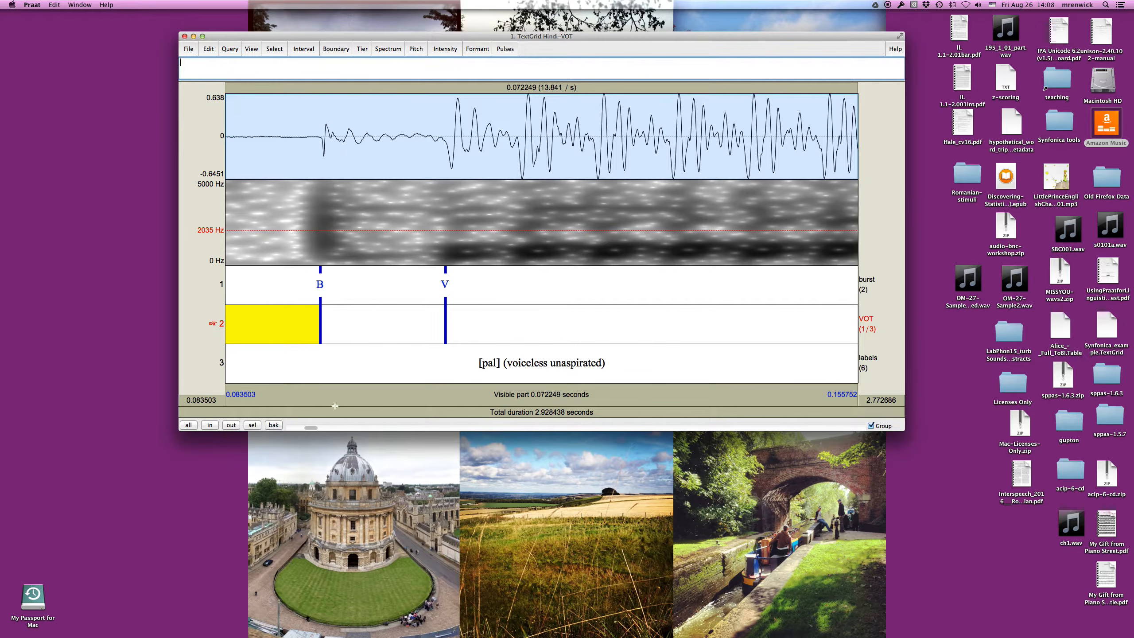
pyautogui.click(372, 334)
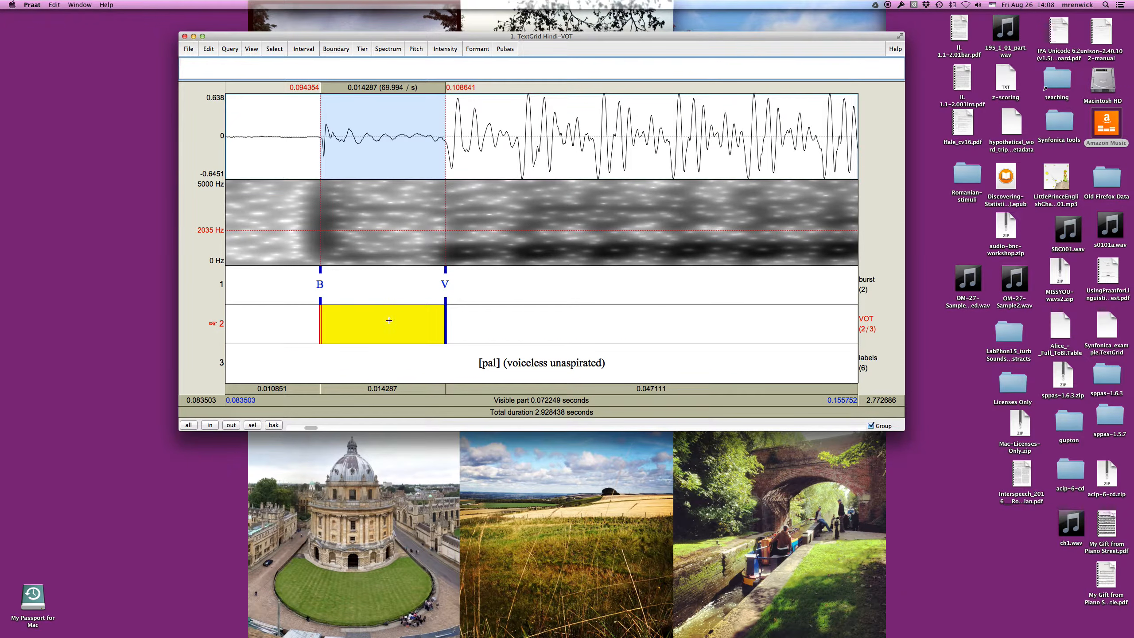
pyautogui.write('VOT =')
pyautogui.write('+14ms')
# Bring the [bal] (voiced unaspirated) interval into close view and play it
pyautogui.click(231, 425)
pyautogui.click(231, 425)
pyautogui.click(231, 425)
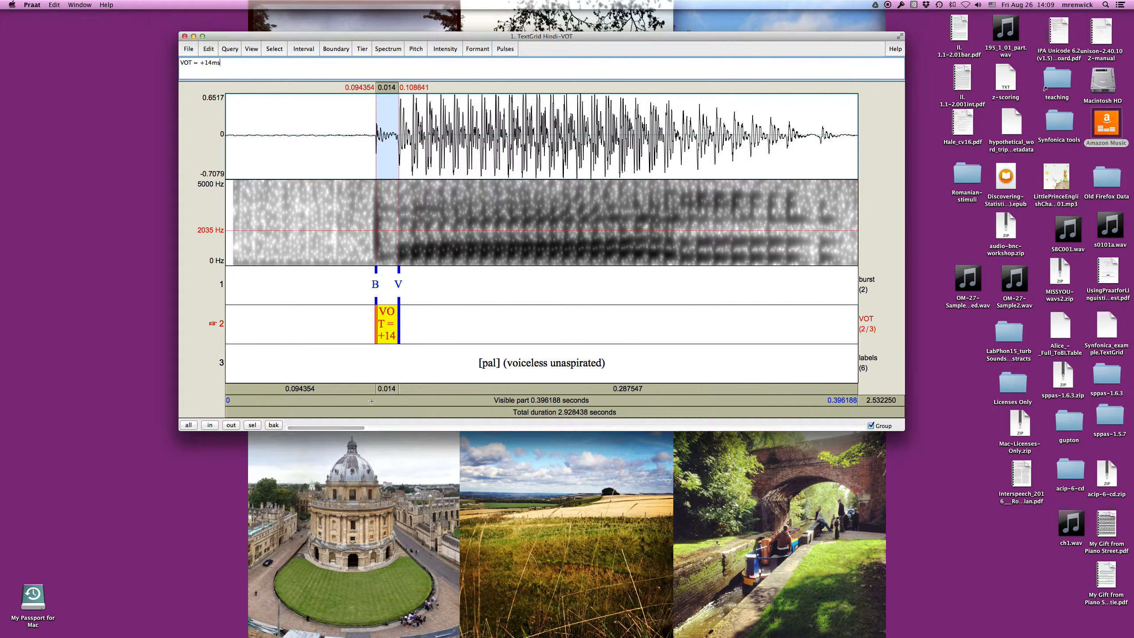
pyautogui.click(187, 424)
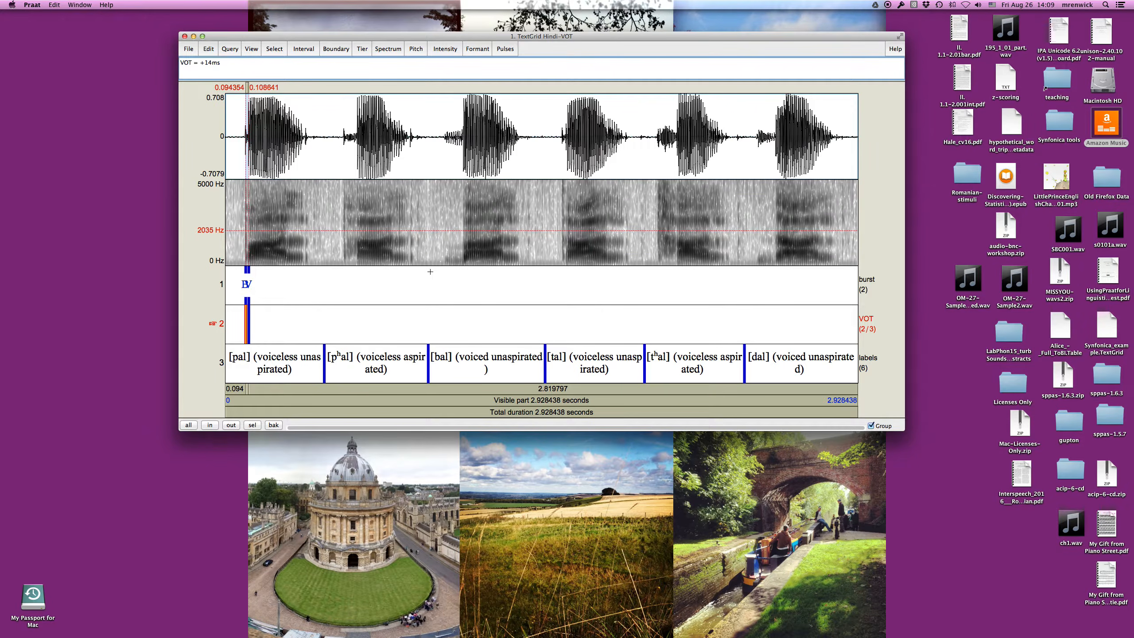
pyautogui.click(446, 364)
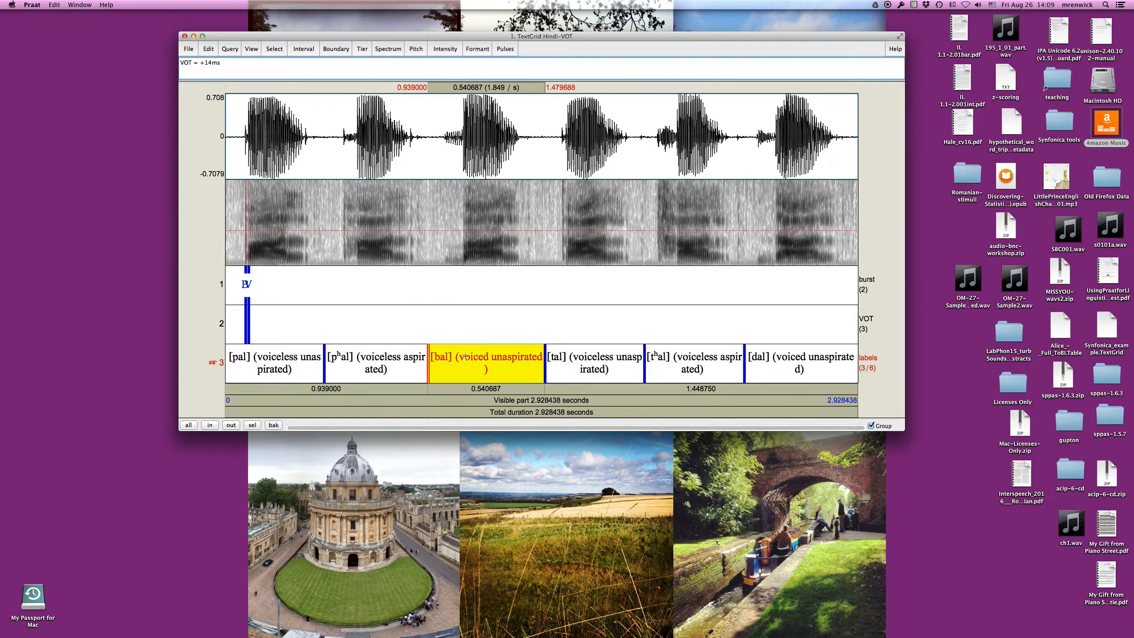
pyautogui.click(252, 425)
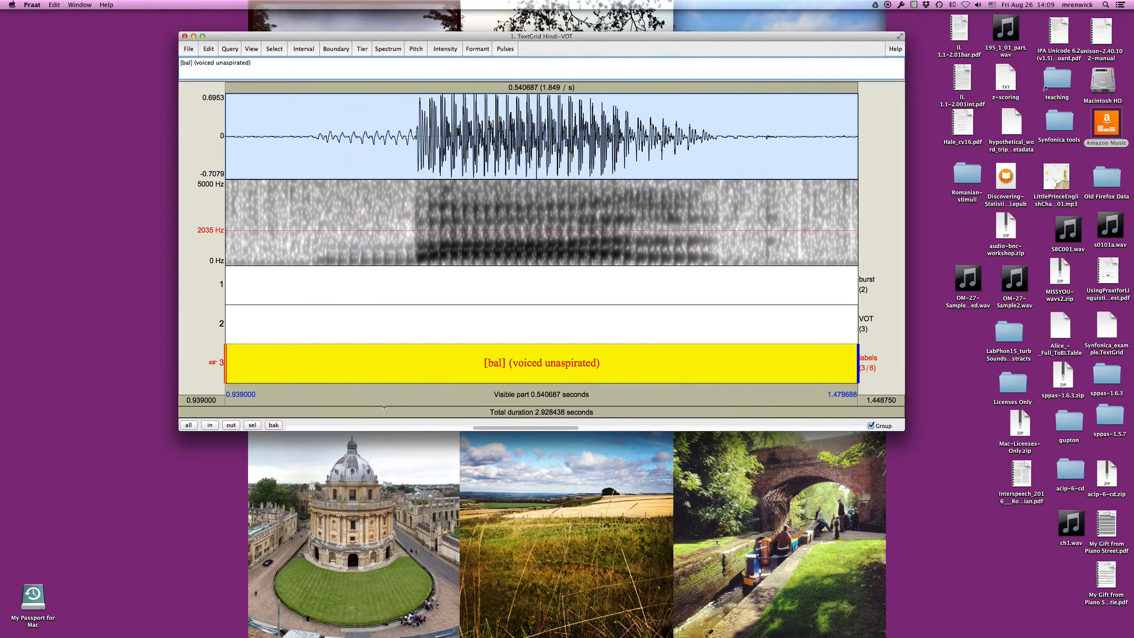
pyautogui.click(410, 391)
# Select the prevoicing stretch of [bal], from the start of periodic voicing to the burst, to measure its duration
pyautogui.moveTo(316, 137); pyautogui.dragTo(415, 136)
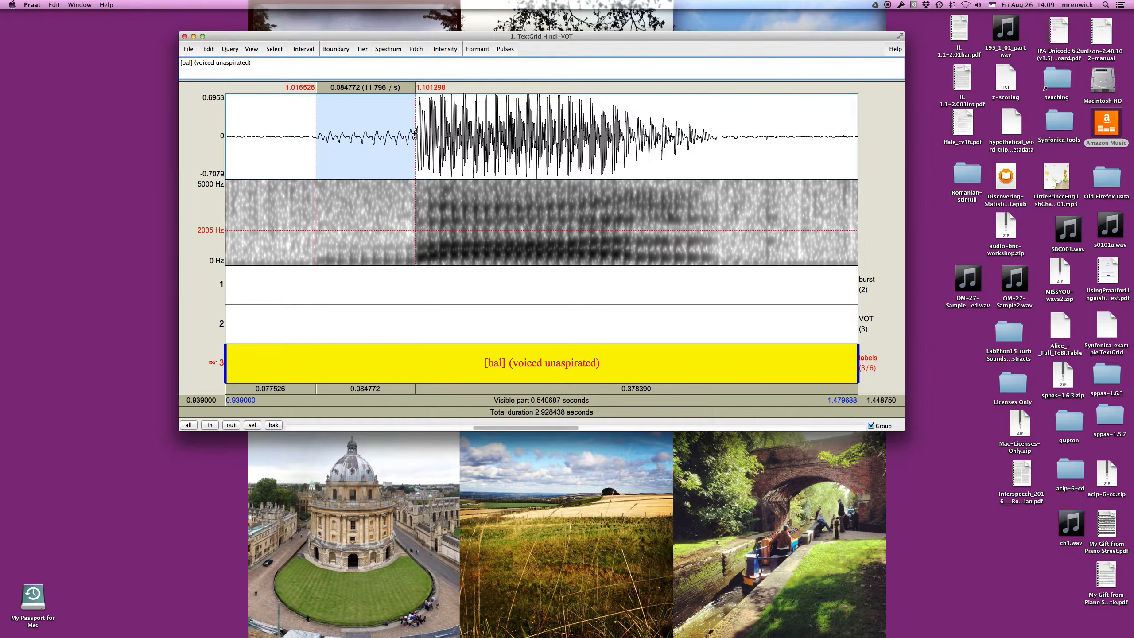
pyautogui.click(413, 154)
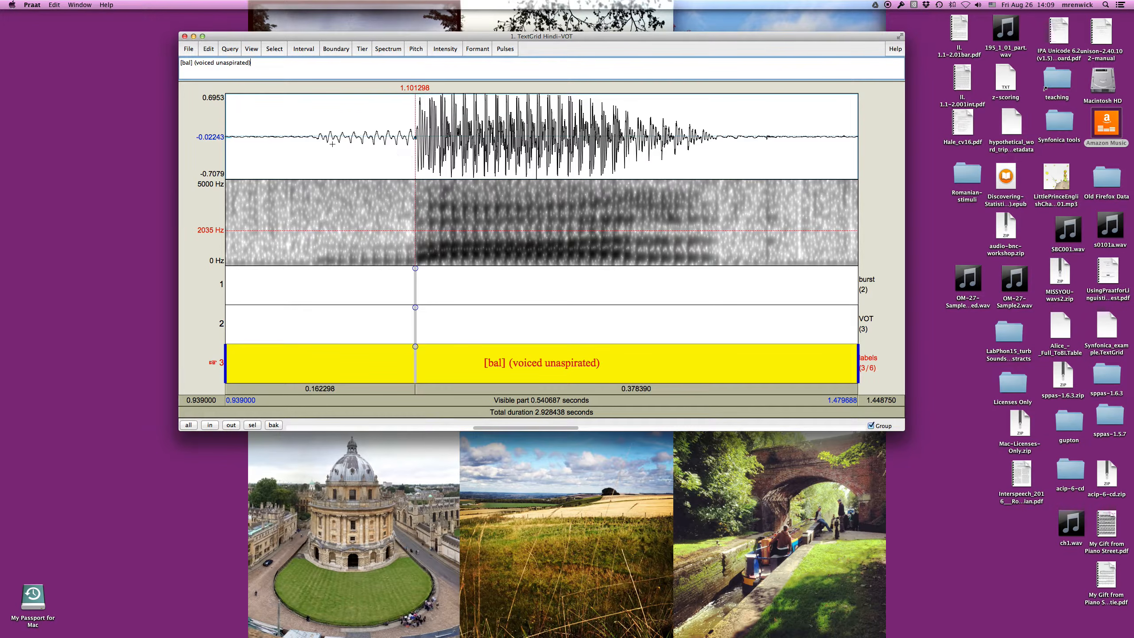
pyautogui.keyDown('shift'); pyautogui.click(316, 142); pyautogui.keyUp('shift')
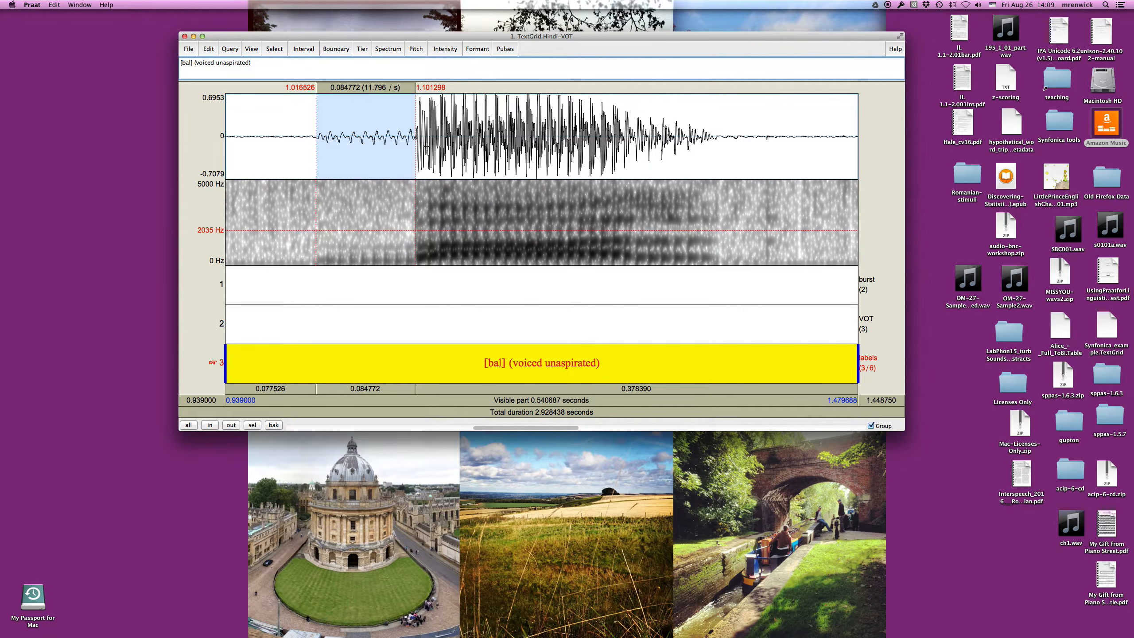
# Mark the burst of [bal] at about 1.101 s with a point labelled B on the burst tier
pyautogui.moveTo(379, 141); pyautogui.dragTo(480, 157)
pyautogui.click(251, 424)
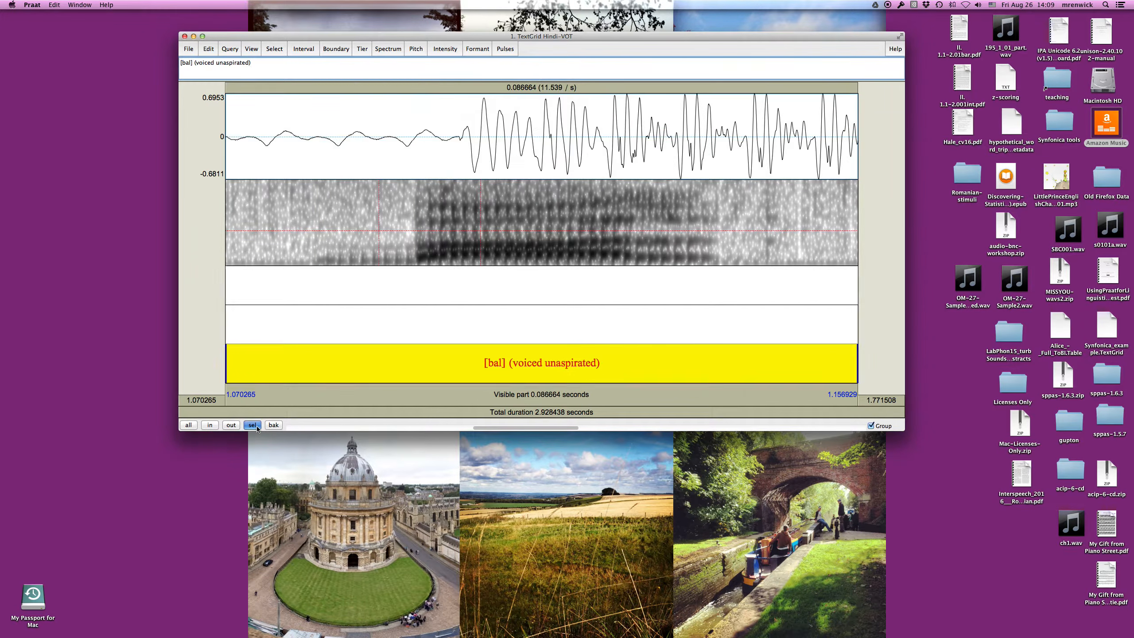
pyautogui.click(231, 425)
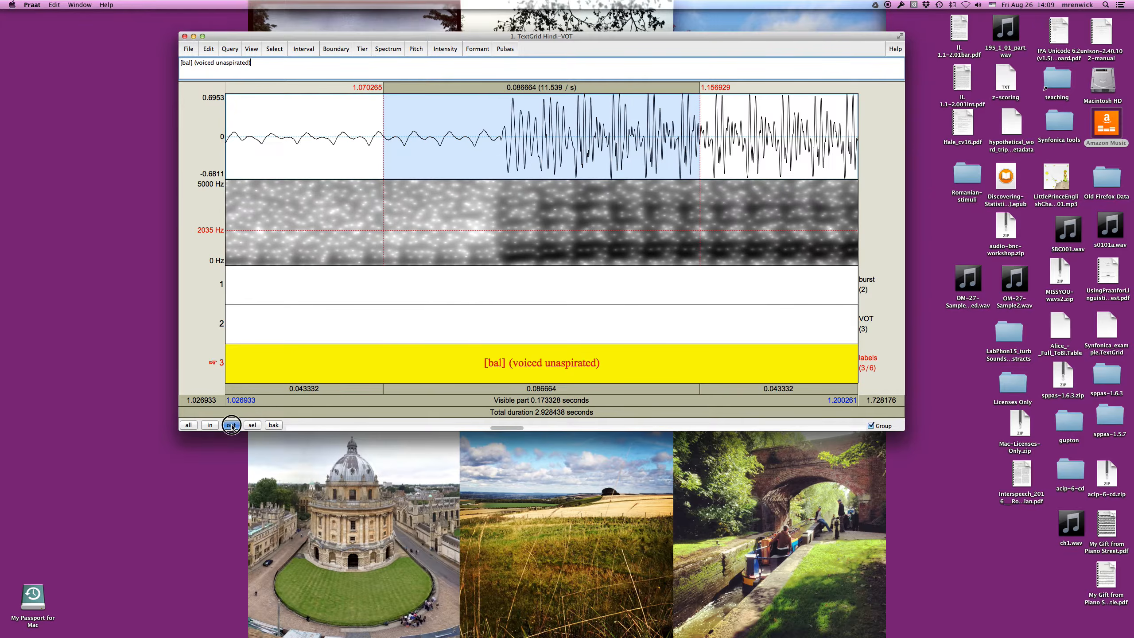
pyautogui.click(232, 426)
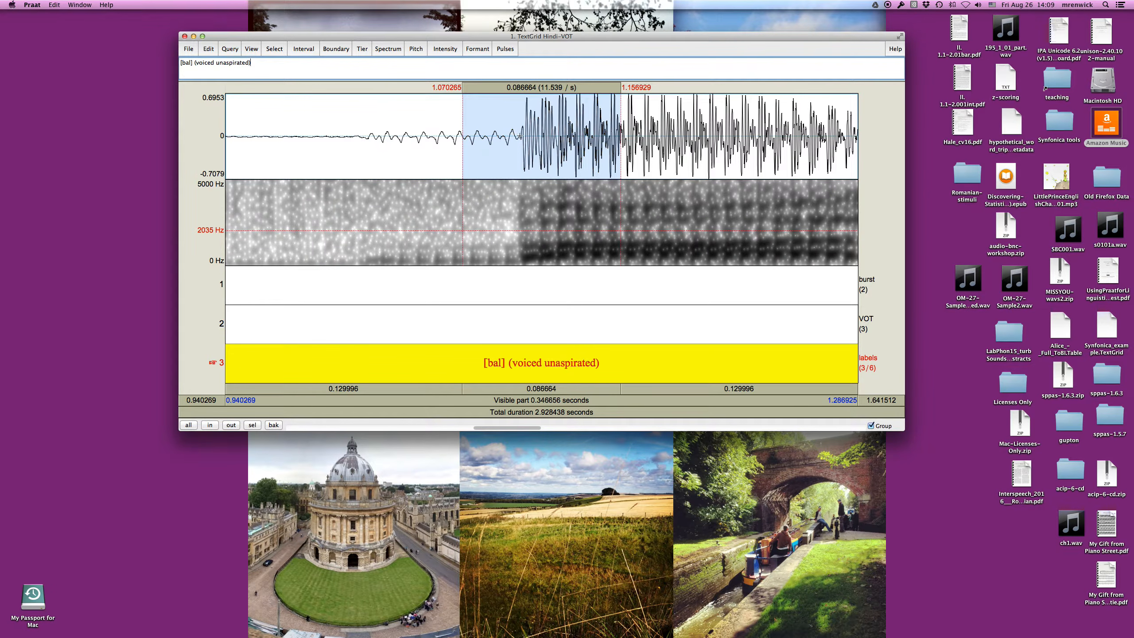
pyautogui.click(520, 136)
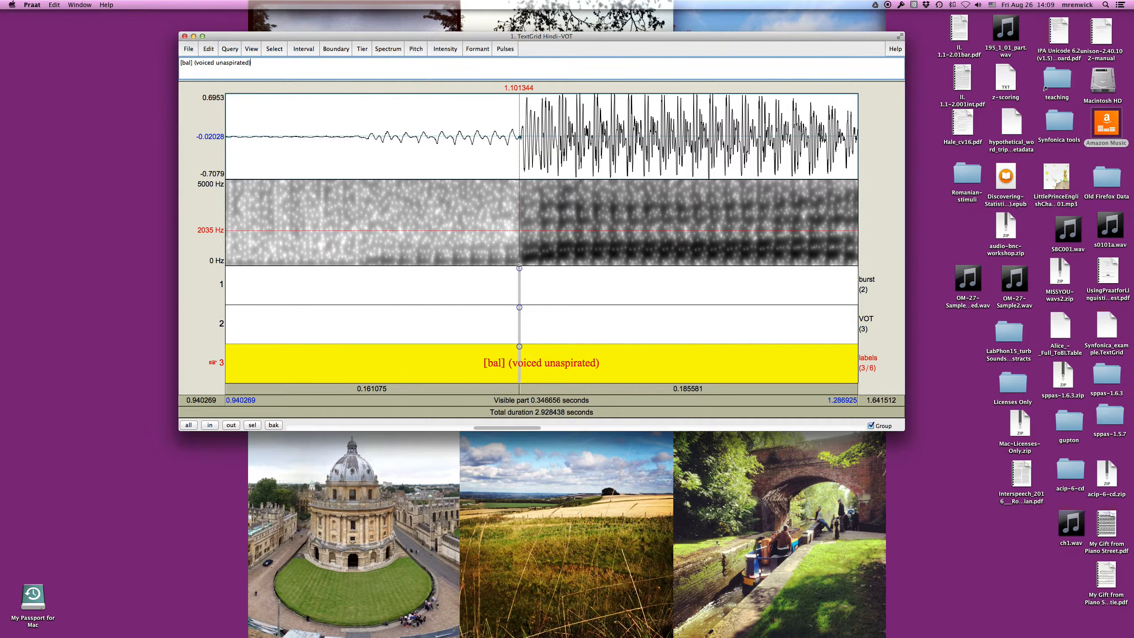
pyautogui.click(519, 268)
pyautogui.write('B')
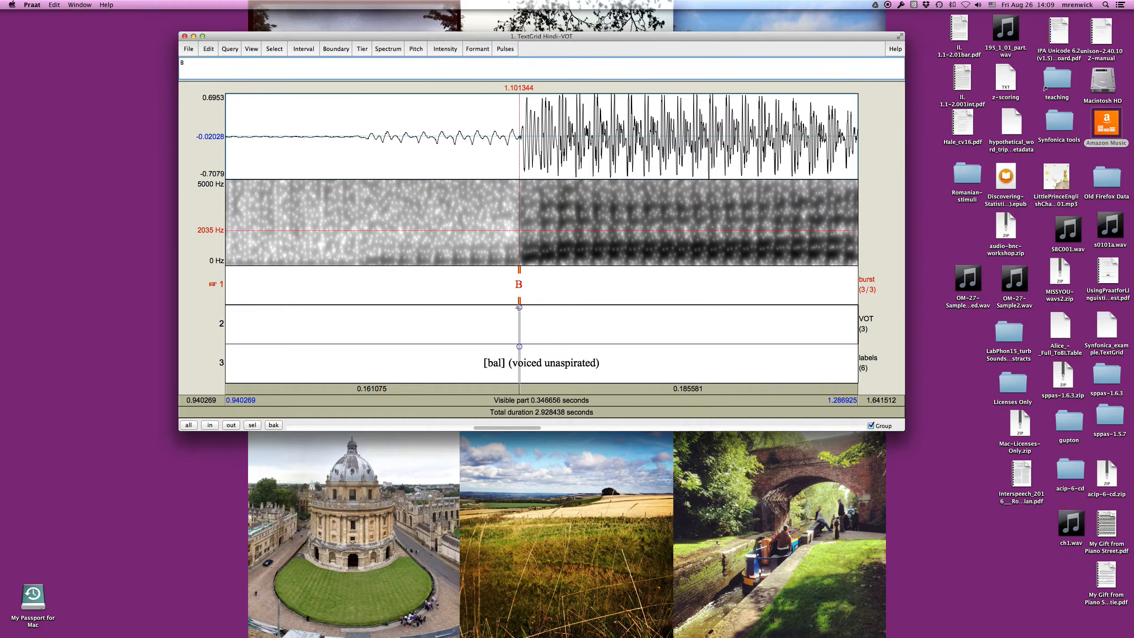
# Mark the start of prevoicing in [bal] at about 1.017 s with a burst tier point labelled "voicing"
pyautogui.click(366, 138)
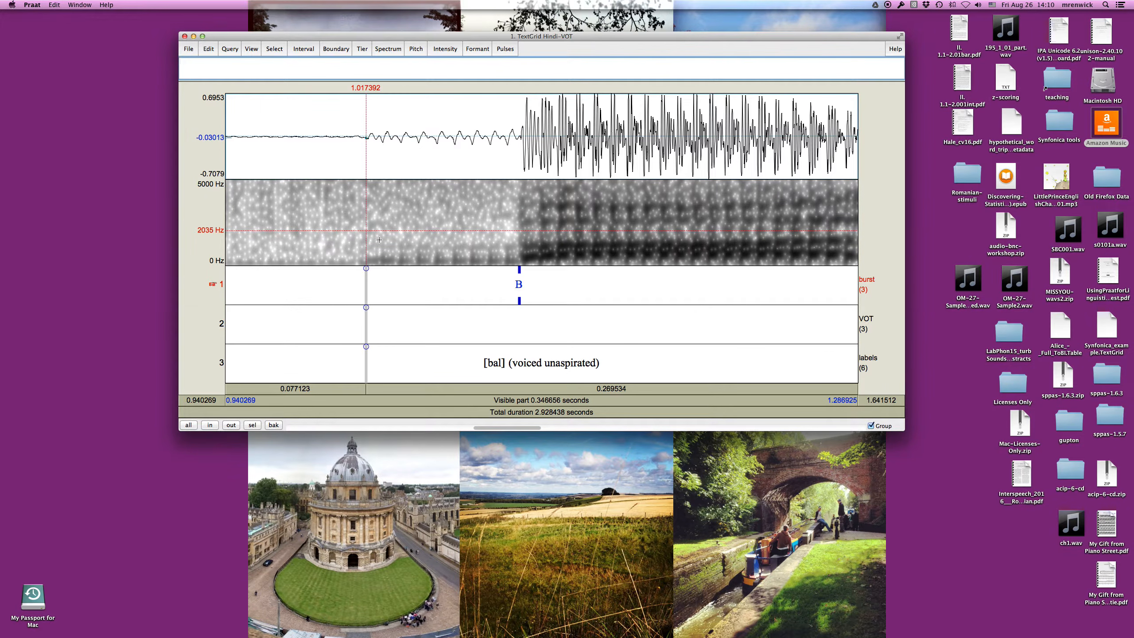
pyautogui.click(365, 268)
pyautogui.write('voicing')
# Add two boundaries on the VOT tier for [bal], aligned exactly with the voicing and B points
pyautogui.click(519, 305)
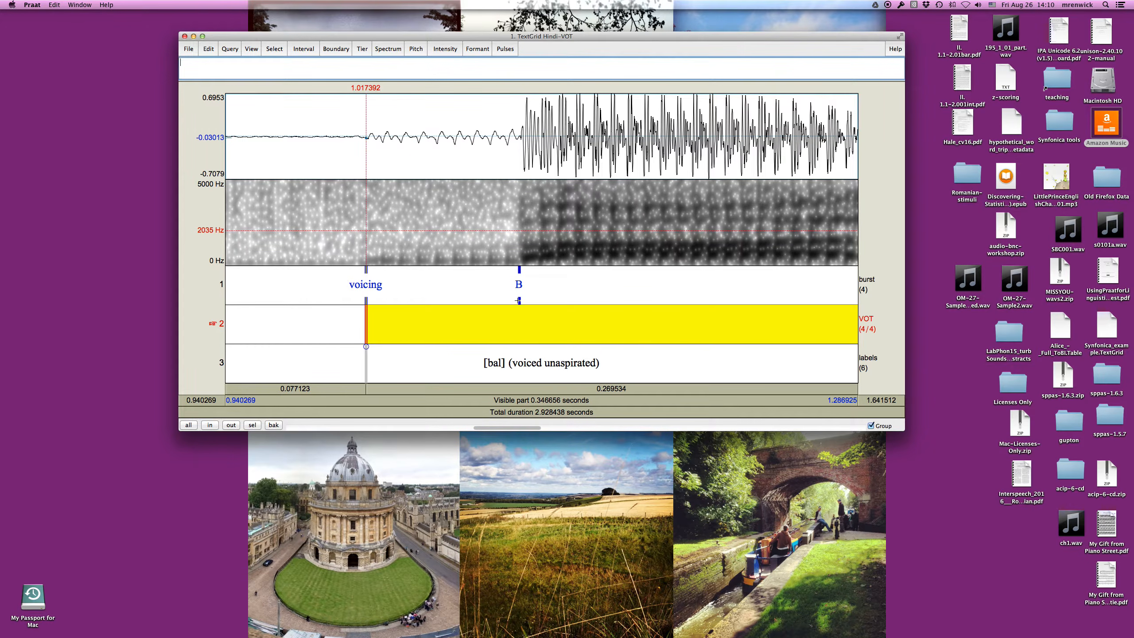
pyautogui.click(519, 300)
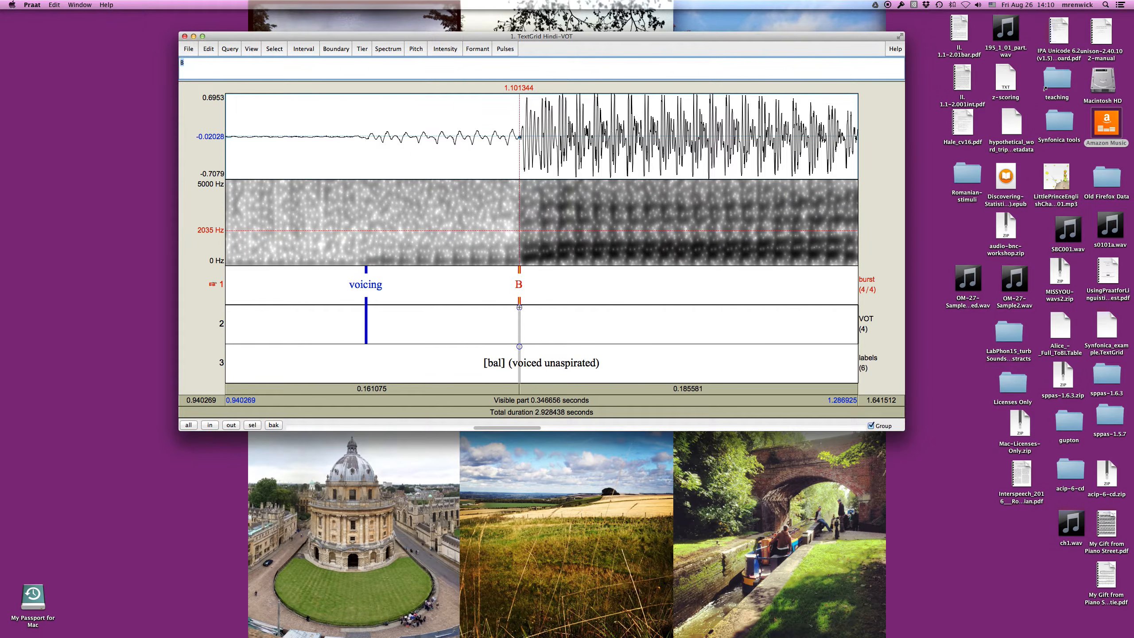
pyautogui.click(519, 307)
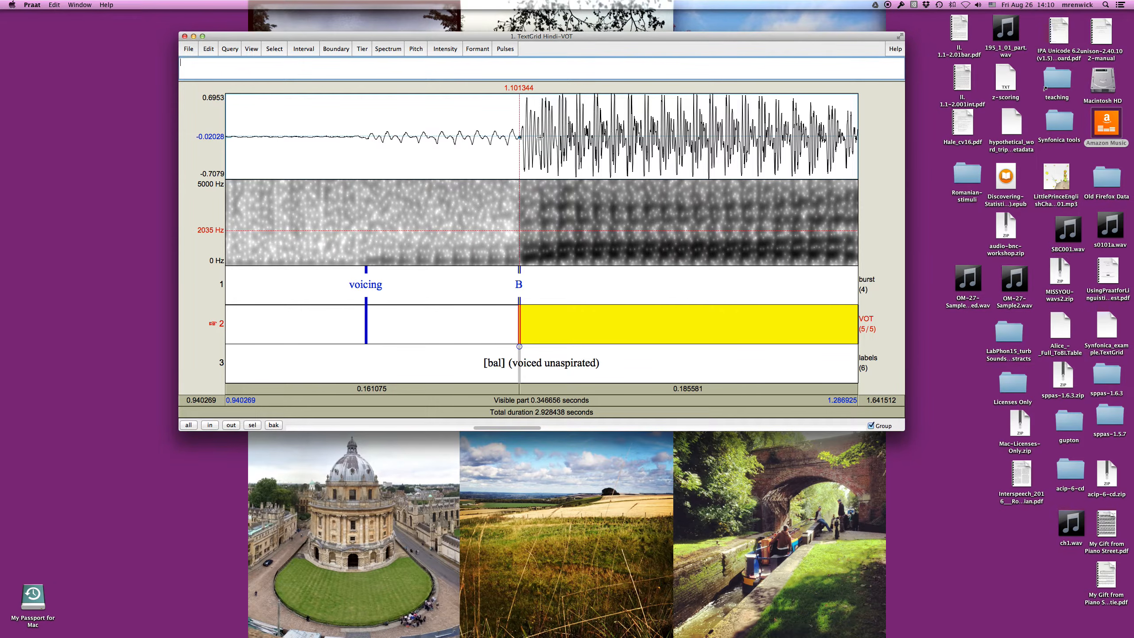
# Add a point labelled V on the burst tier at about 1.113 s, just after the burst of [bal]
pyautogui.click(540, 323)
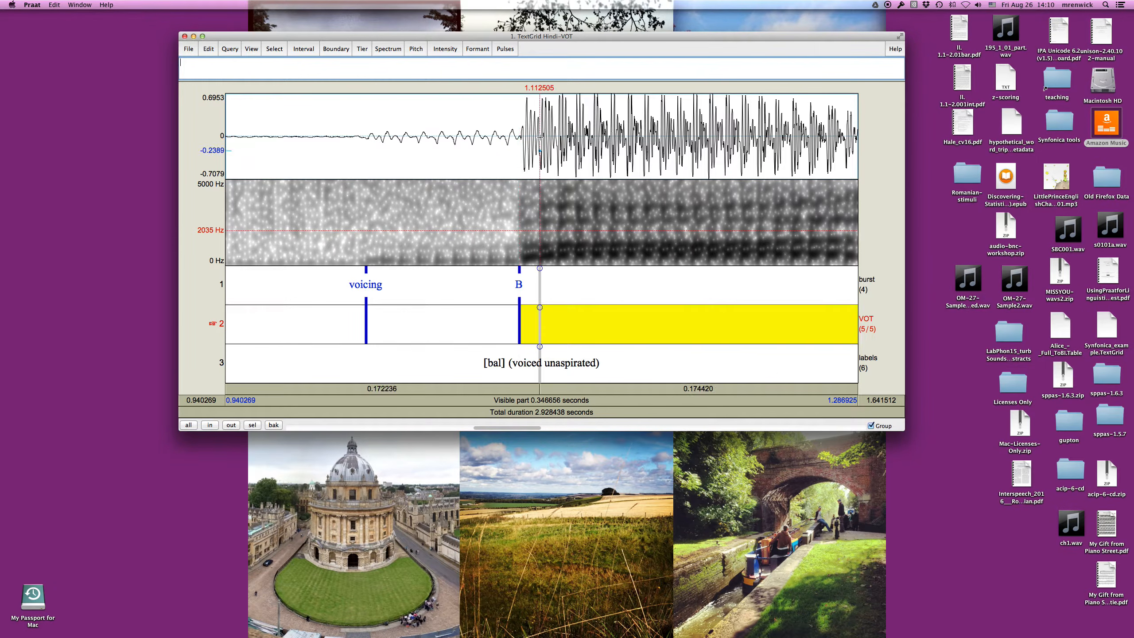
pyautogui.click(539, 268)
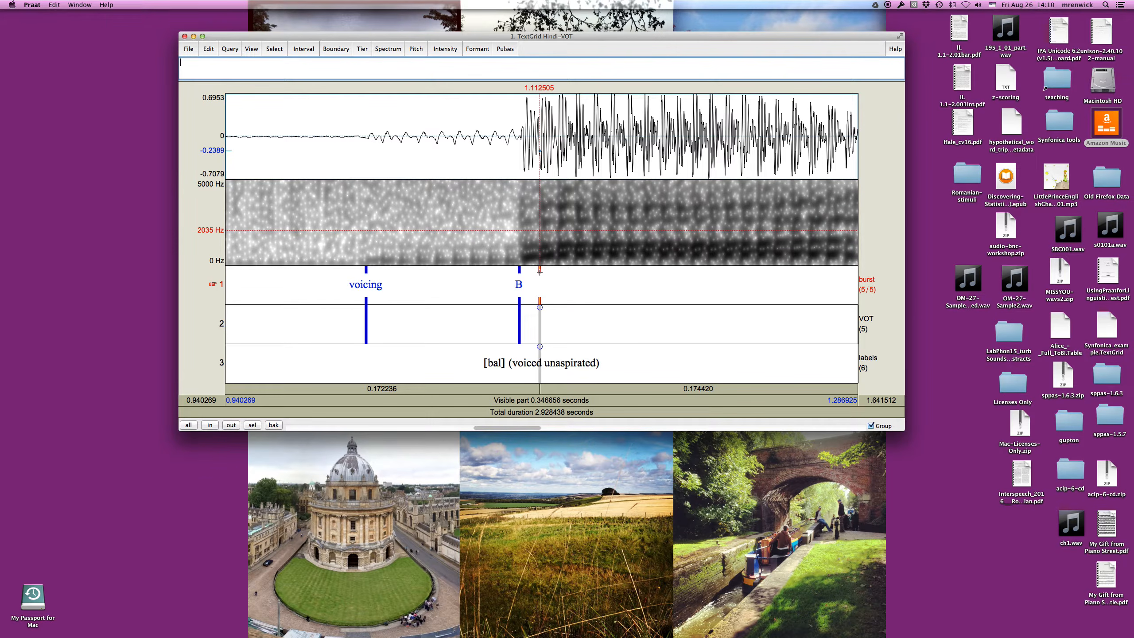
pyautogui.write('V')
# Label the VOT tier interval between the voicing and B points of [bal] with "VOT = -84ms"
pyautogui.click(480, 324)
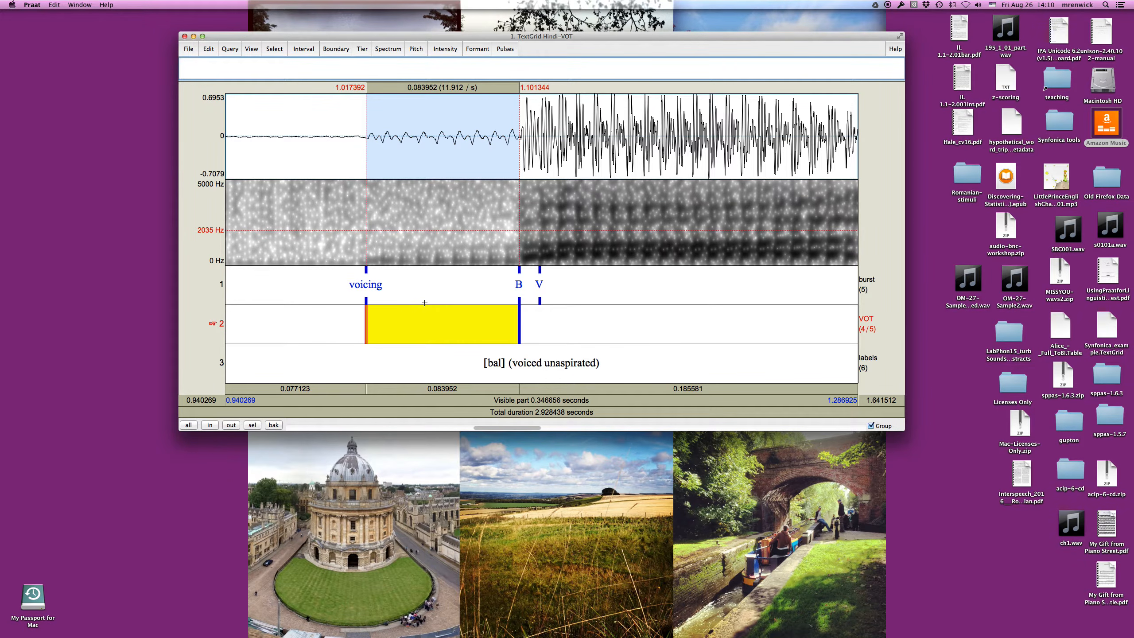
pyautogui.write('VOT =')
pyautogui.write('-84ms')
# Close the Hindi-VOT TextGrid editor and clear the selection in the objects list
pyautogui.click(231, 425)
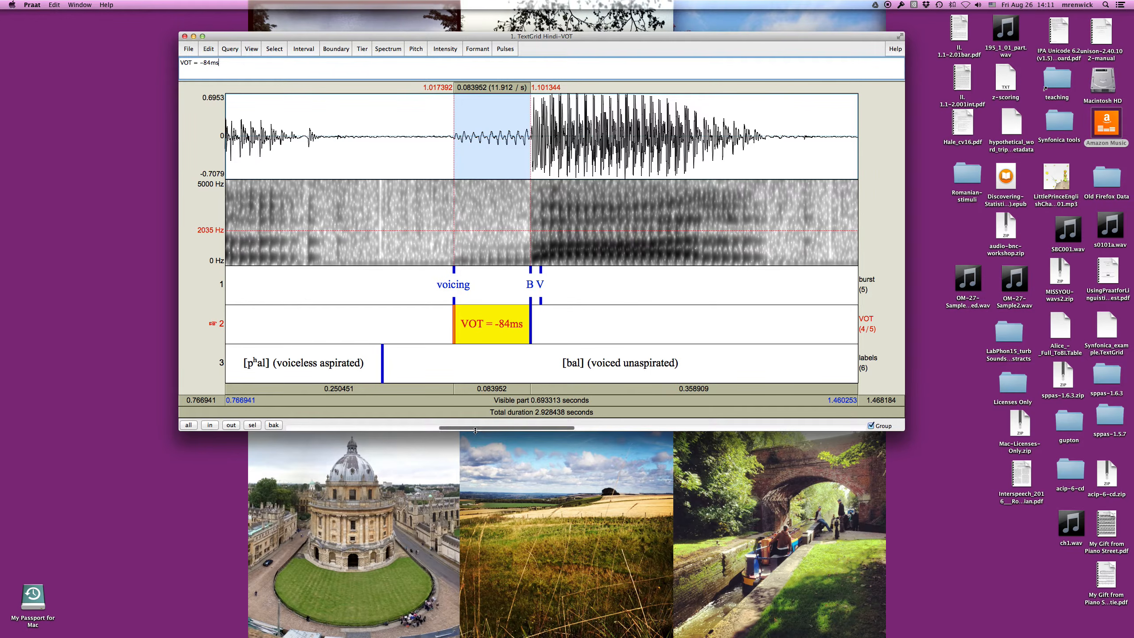
pyautogui.moveTo(474, 430); pyautogui.dragTo(330, 431)
pyautogui.moveTo(328, 431); pyautogui.dragTo(304, 430)
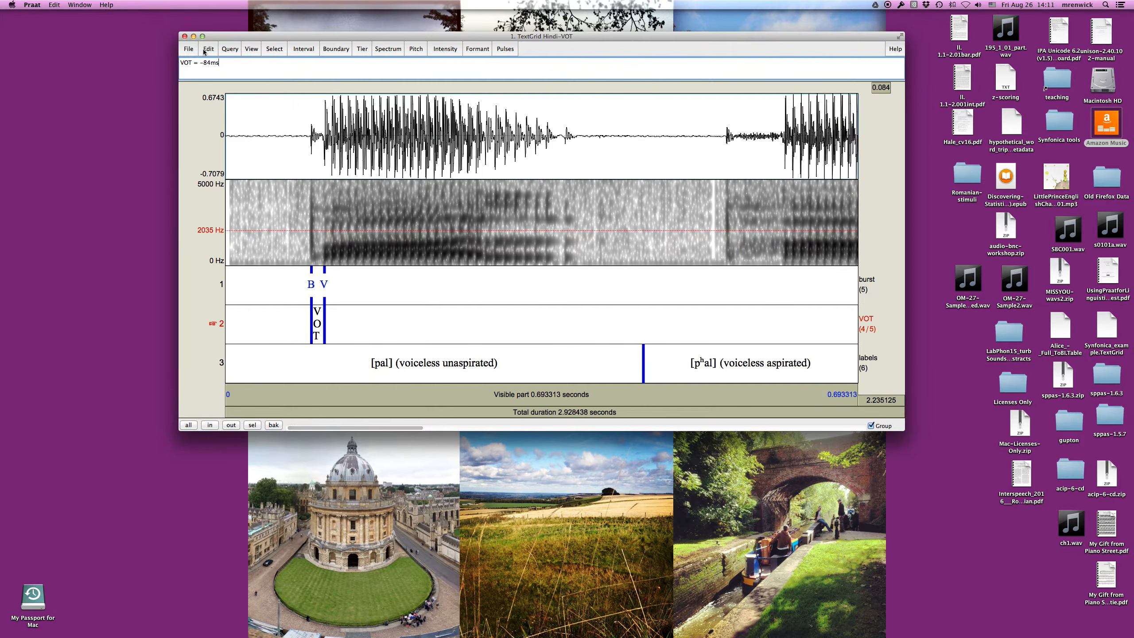
pyautogui.click(184, 35)
pyautogui.click(283, 161)
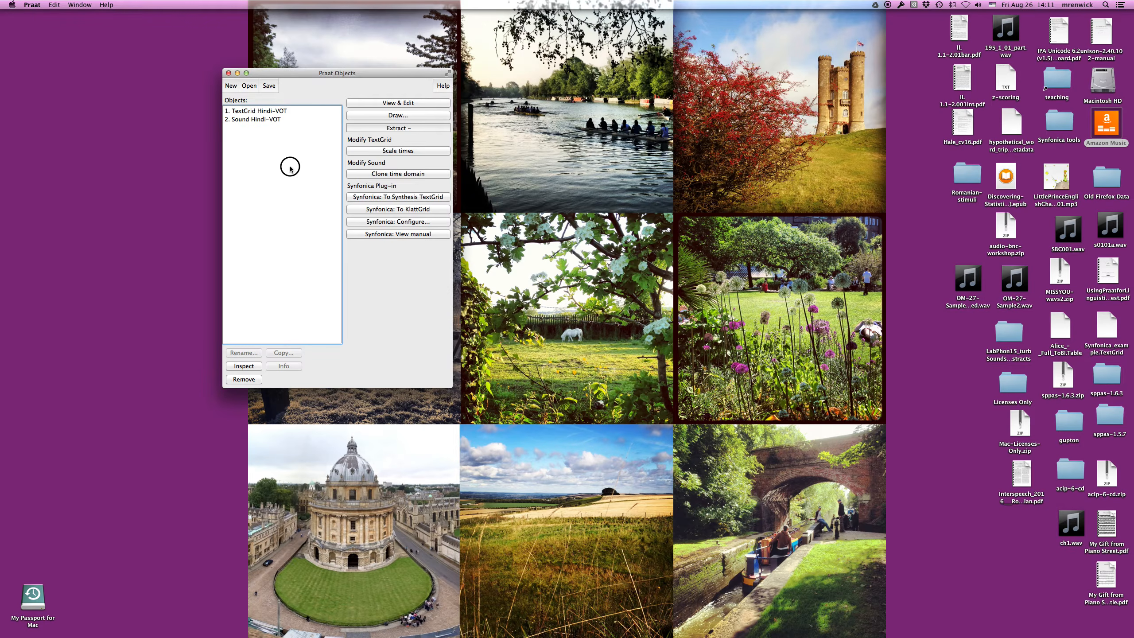
# Save the Hindi-VOT TextGrid as a text file named Hindi-VOT.TextGrid in the VOT-Lab folder, replacing the existing file
pyautogui.click(274, 112)
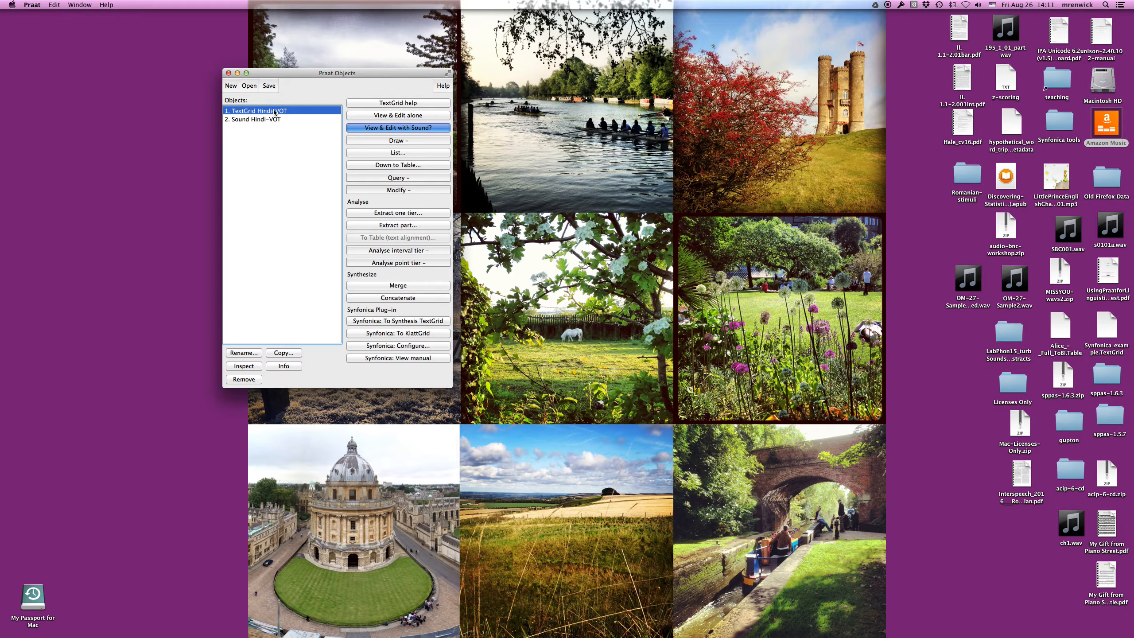
pyautogui.click(267, 87)
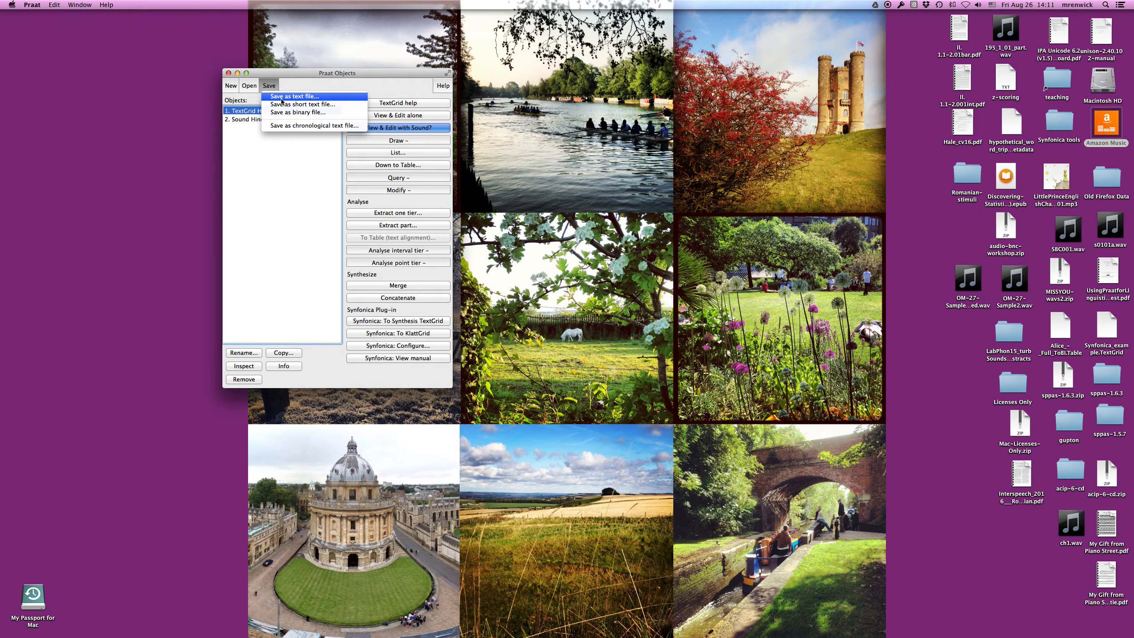
pyautogui.click(281, 98)
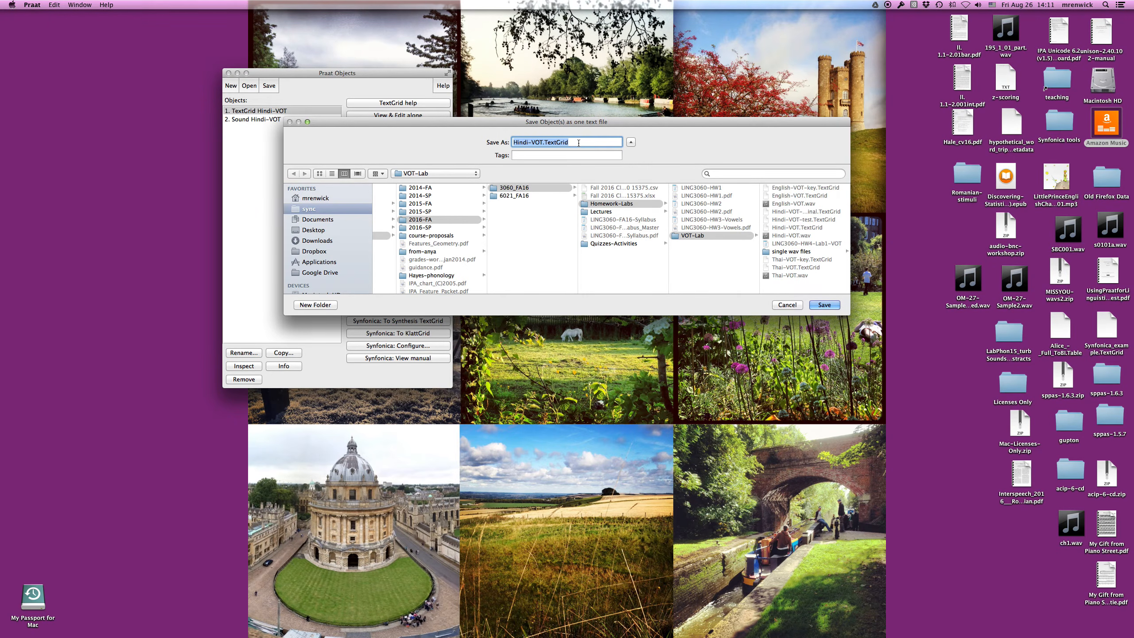
pyautogui.click(824, 307)
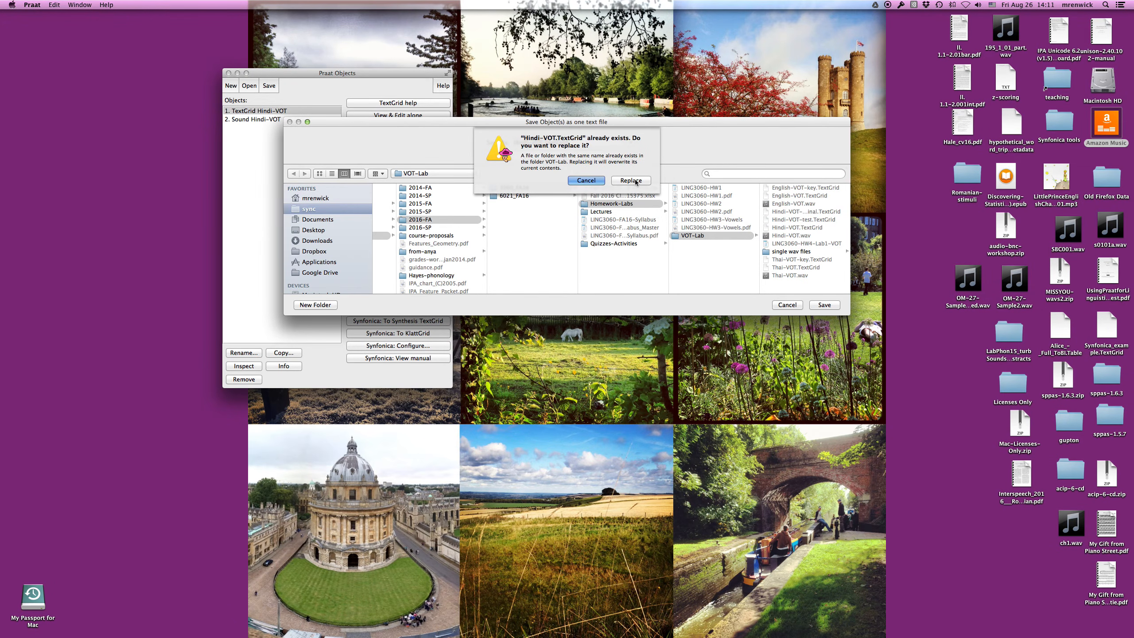
pyautogui.click(635, 181)
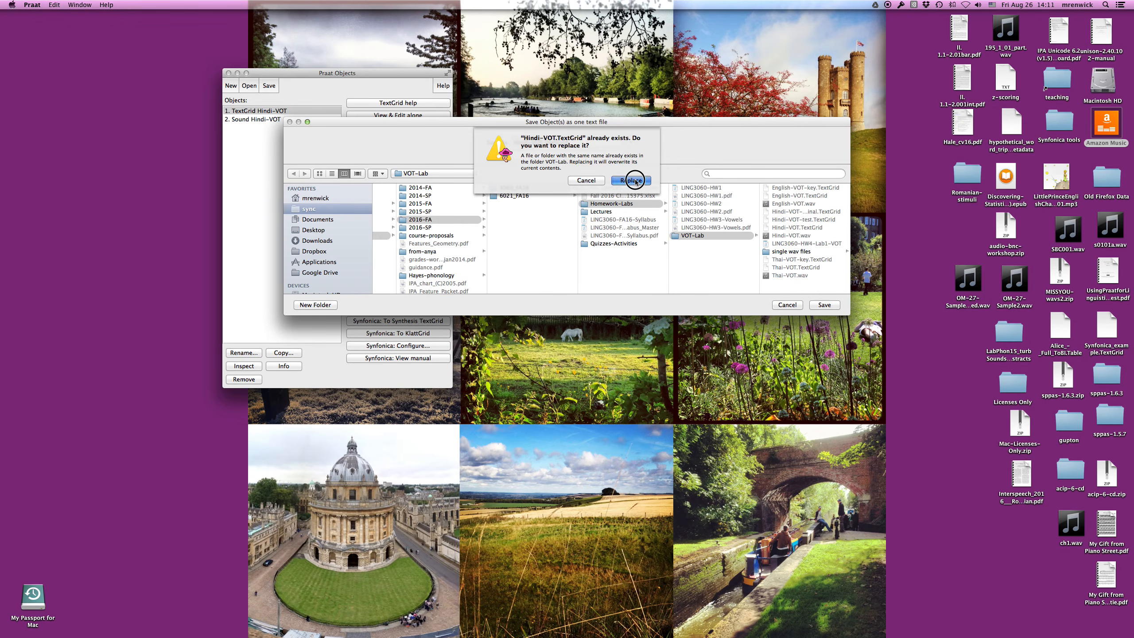
pyautogui.click(332, 182)
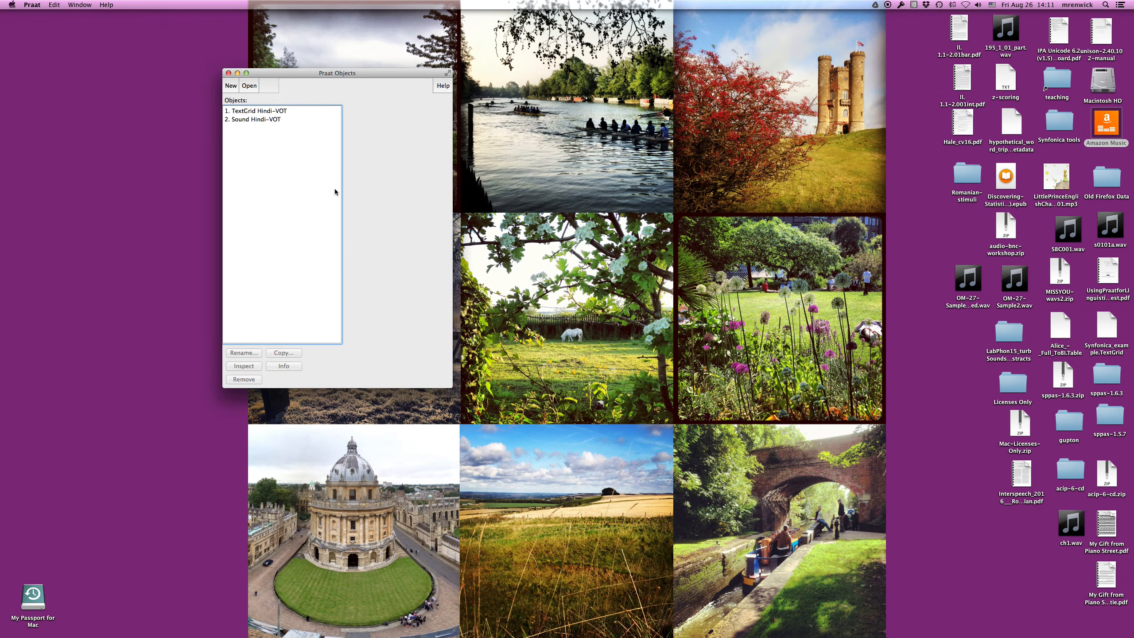